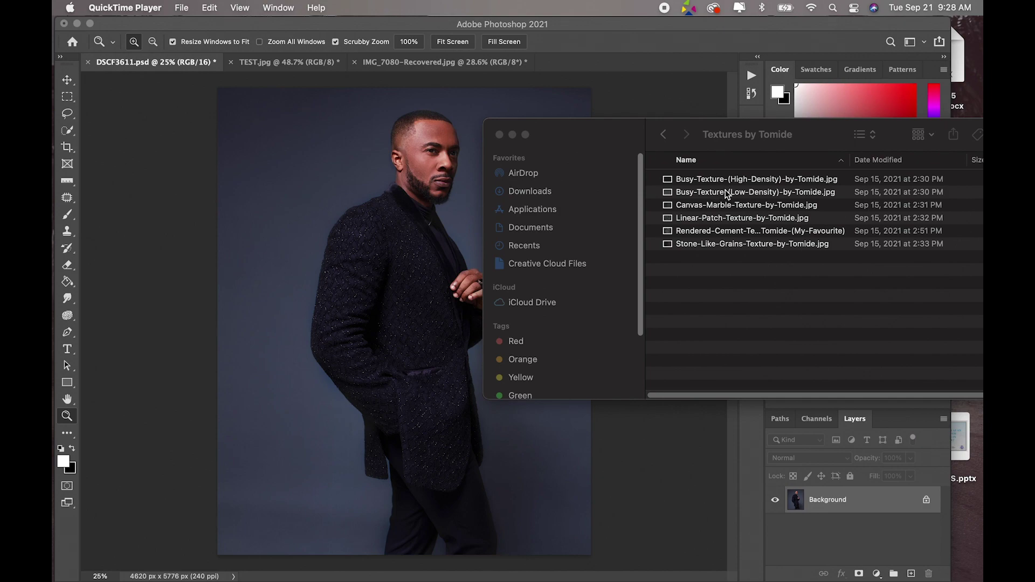
Place the Busy-Texture-(Low-Density) file onto the portrait as a new layer
click(777, 147)
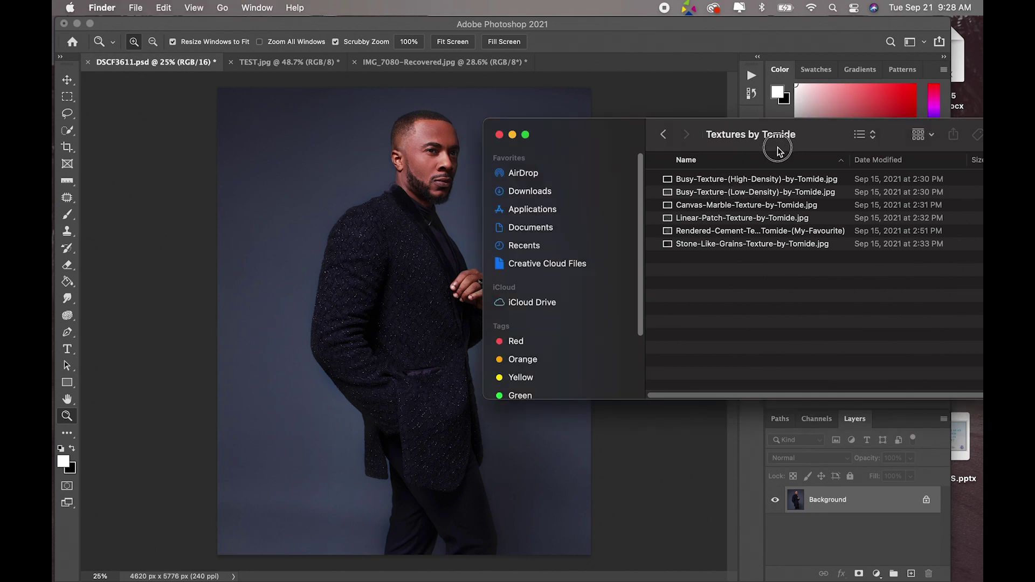
click(766, 194)
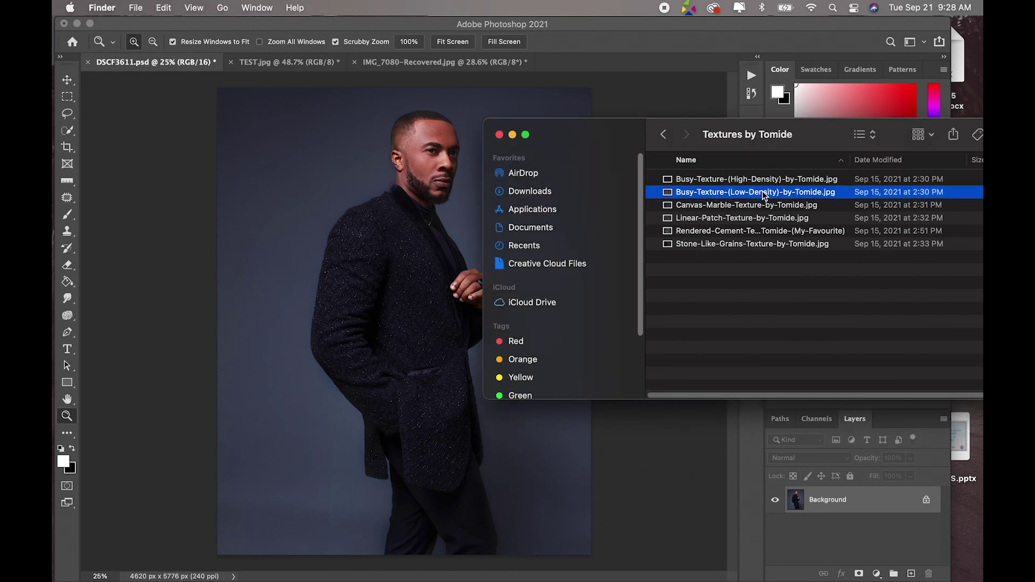
drag(766, 195, 427, 313)
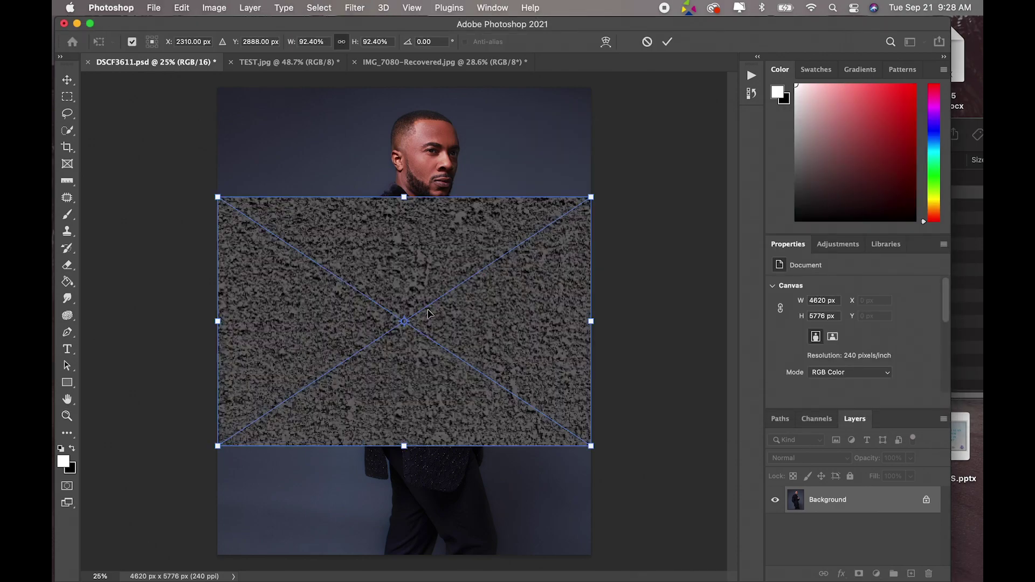
Rotate the texture to 90° and enlarge it to cover the whole canvas
drag(581, 148, 504, 399)
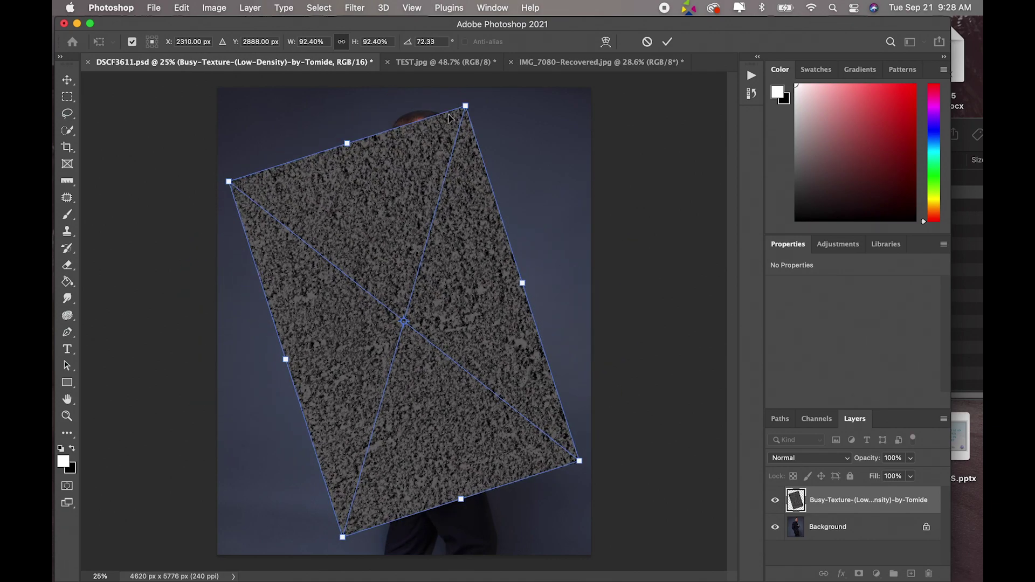
click(428, 42)
text(9)
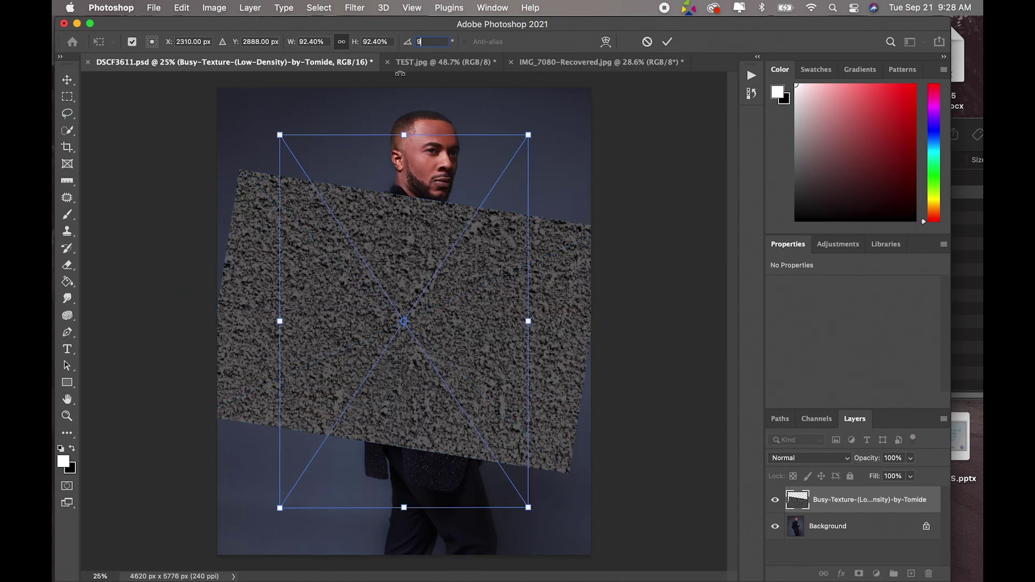
text(0)
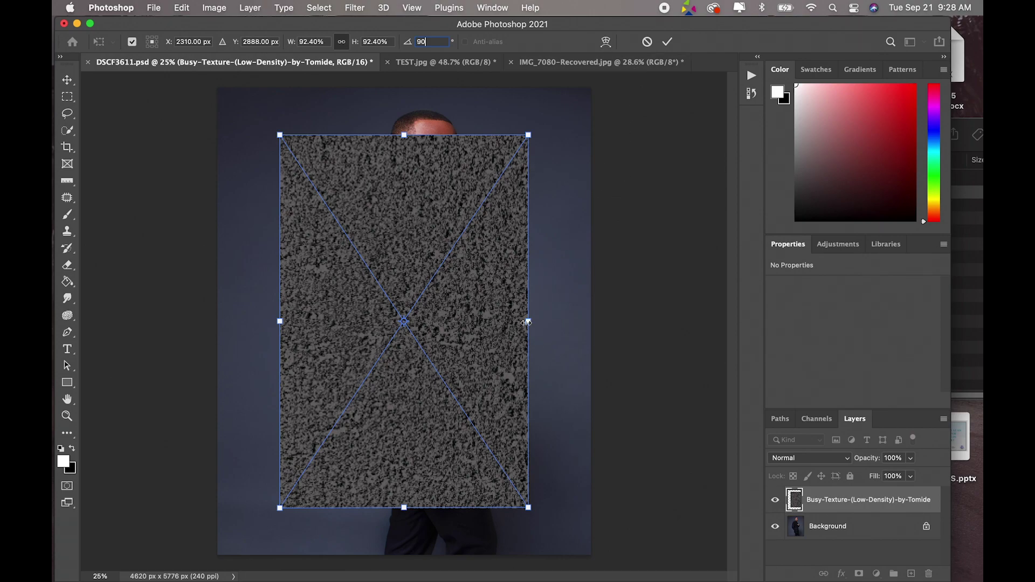
drag(528, 321, 591, 321)
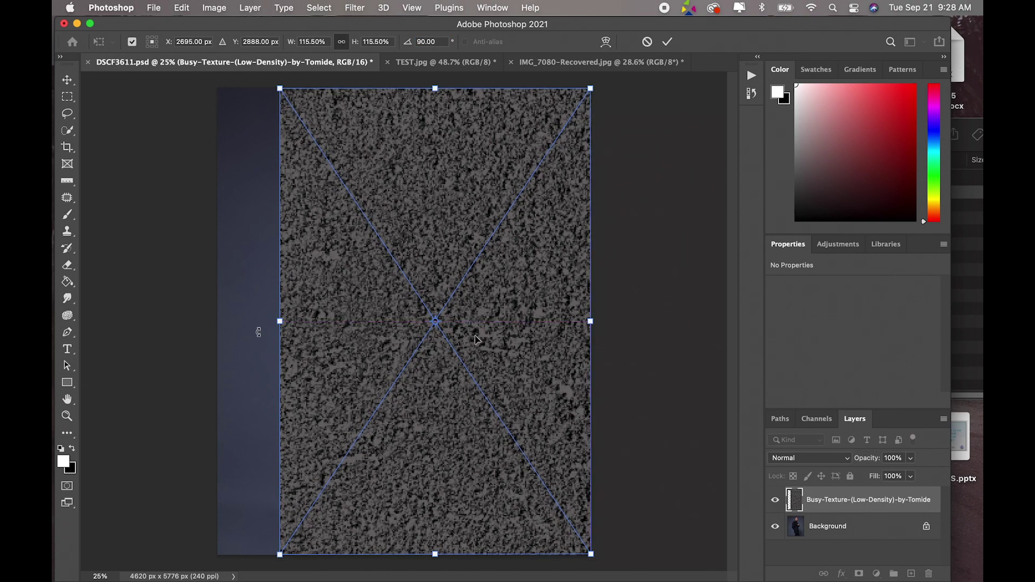
drag(278, 322, 218, 333)
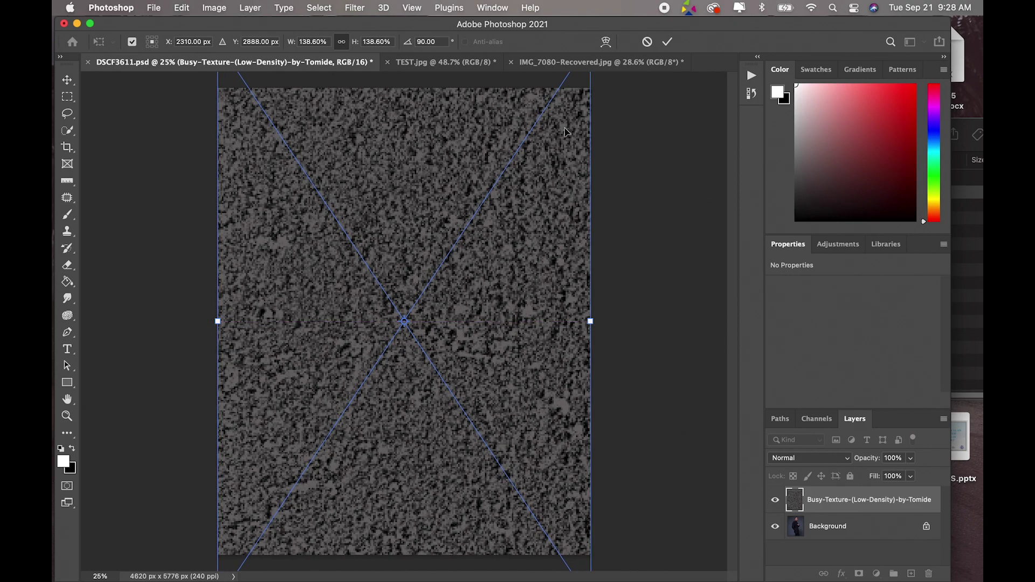
click(669, 42)
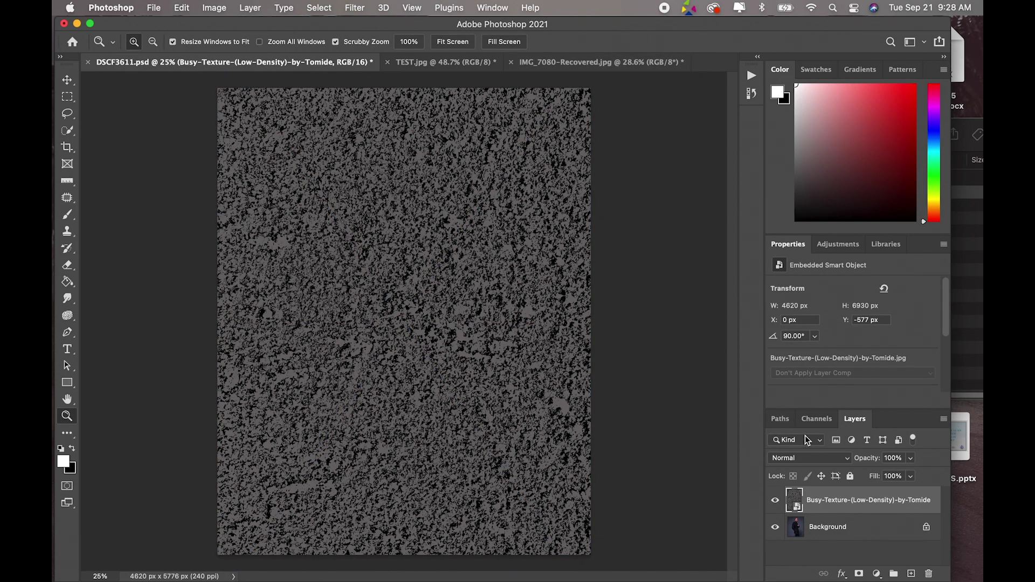
Switch the texture layer to Soft Light blending, then open the Filter menu
click(827, 454)
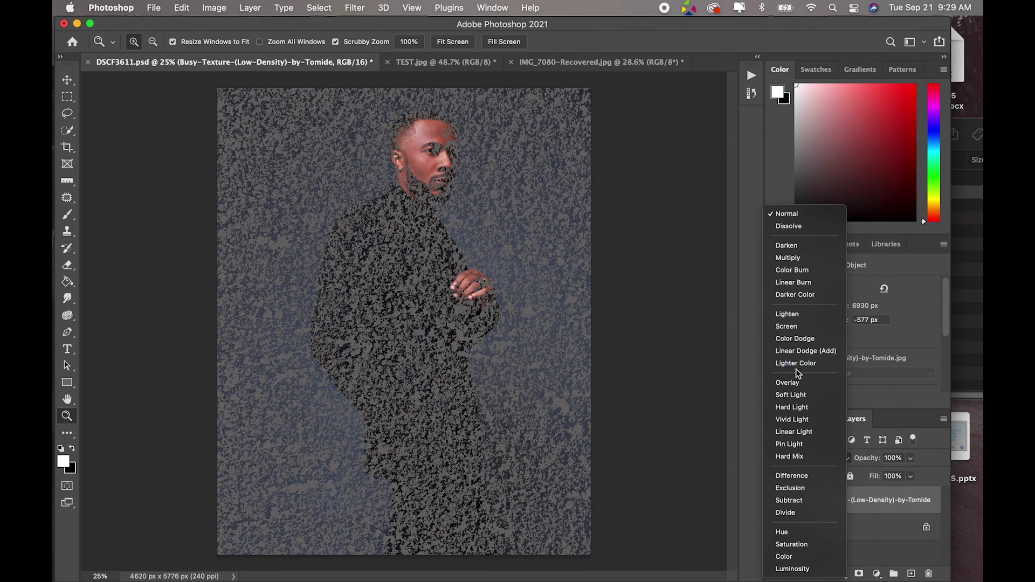
click(797, 396)
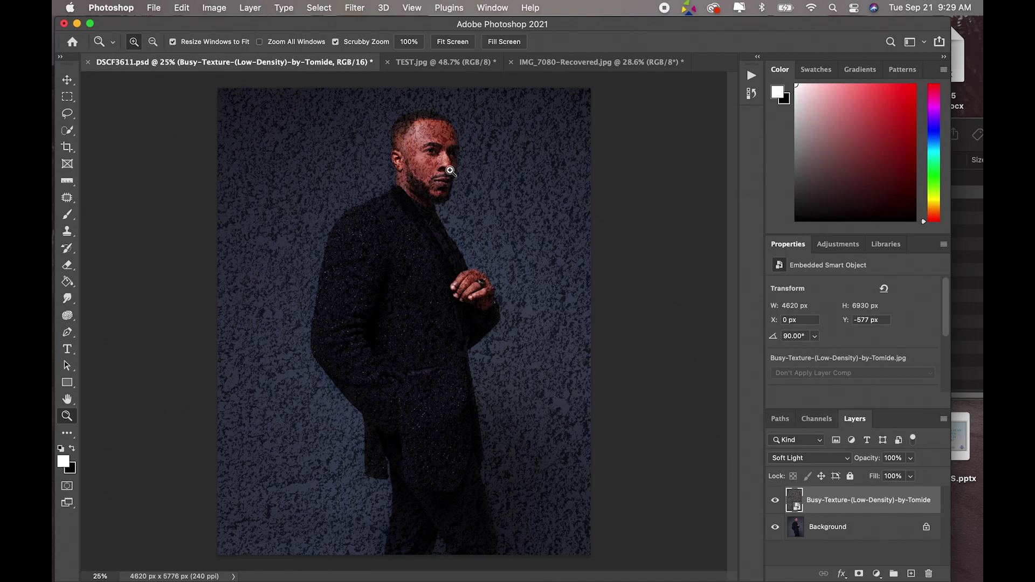
click(356, 9)
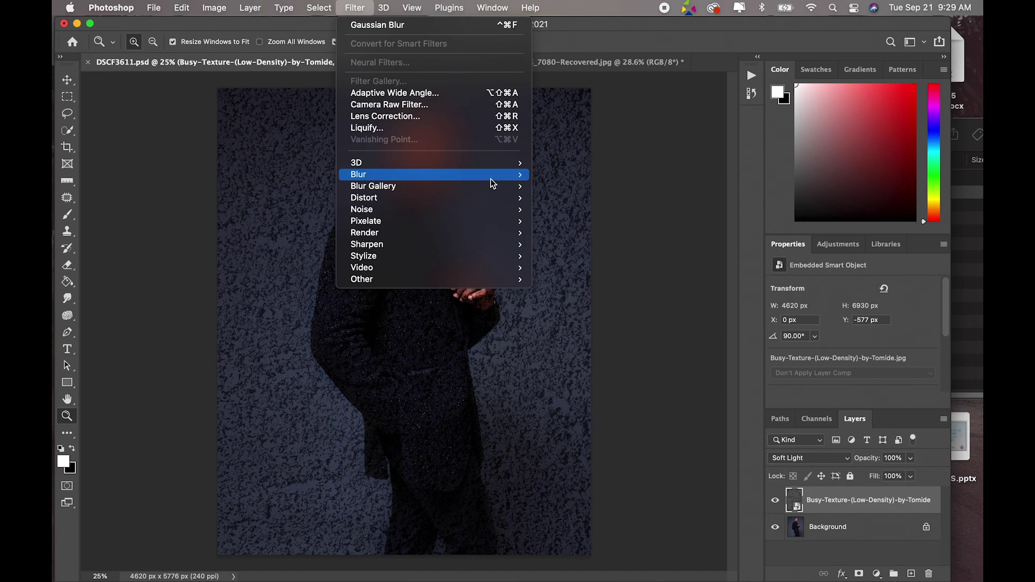
Apply a Gaussian Blur with a 40-pixel radius to the texture layer
mouse_move(501, 179)
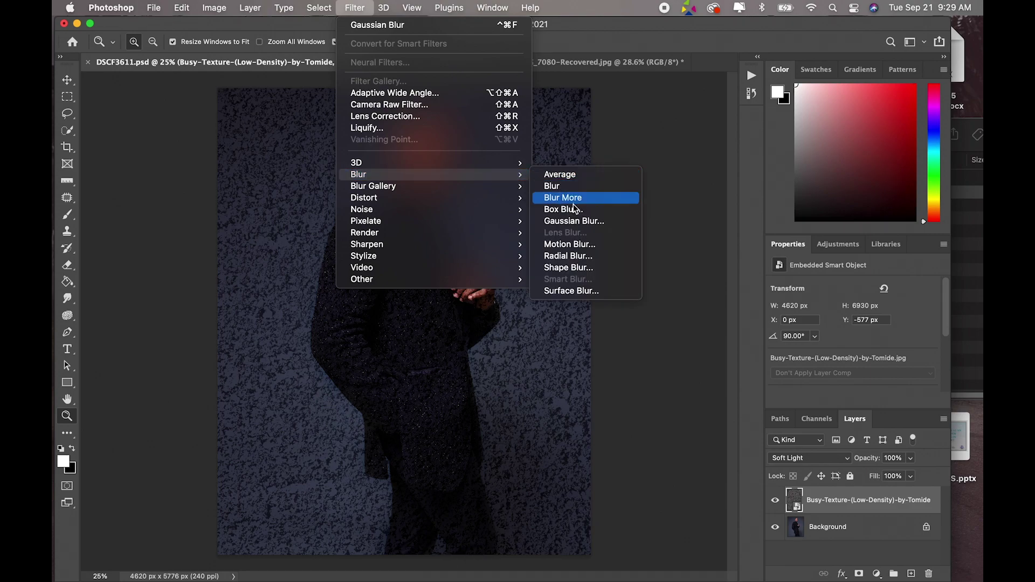
click(577, 223)
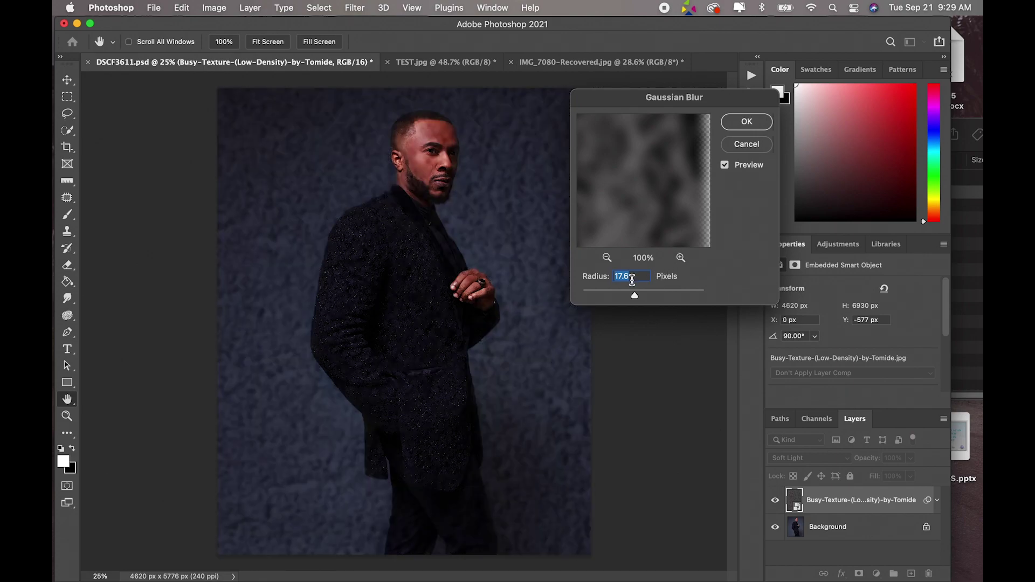
drag(634, 296, 635, 284)
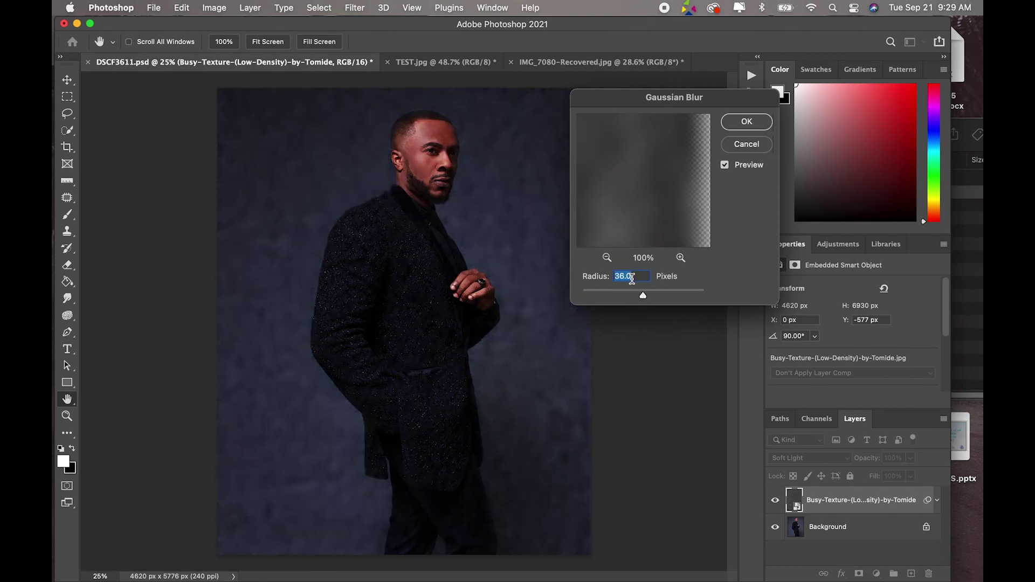
text(40)
key(Return)
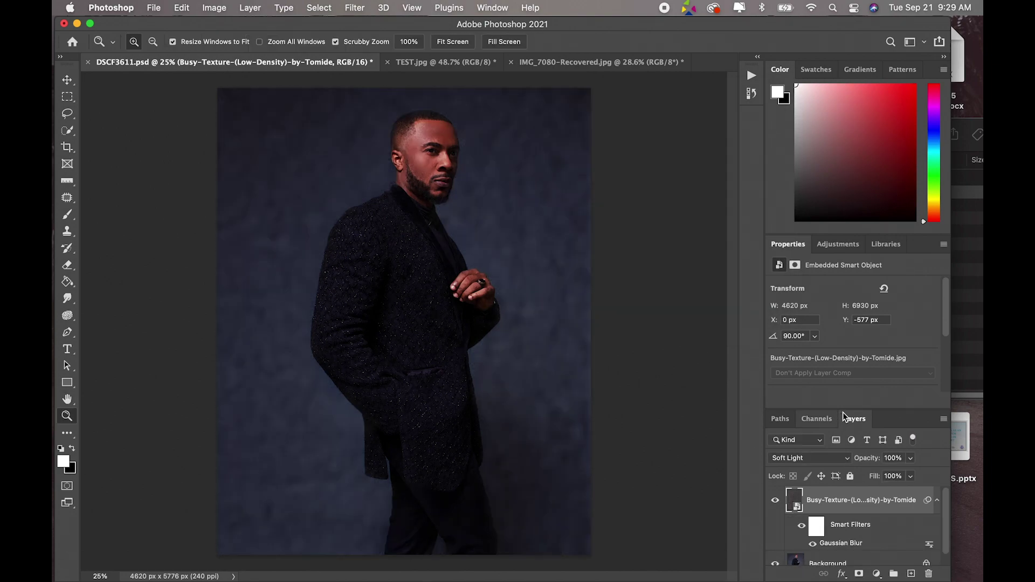
Lower the texture layer's opacity to 40% and add a white layer mask
click(910, 459)
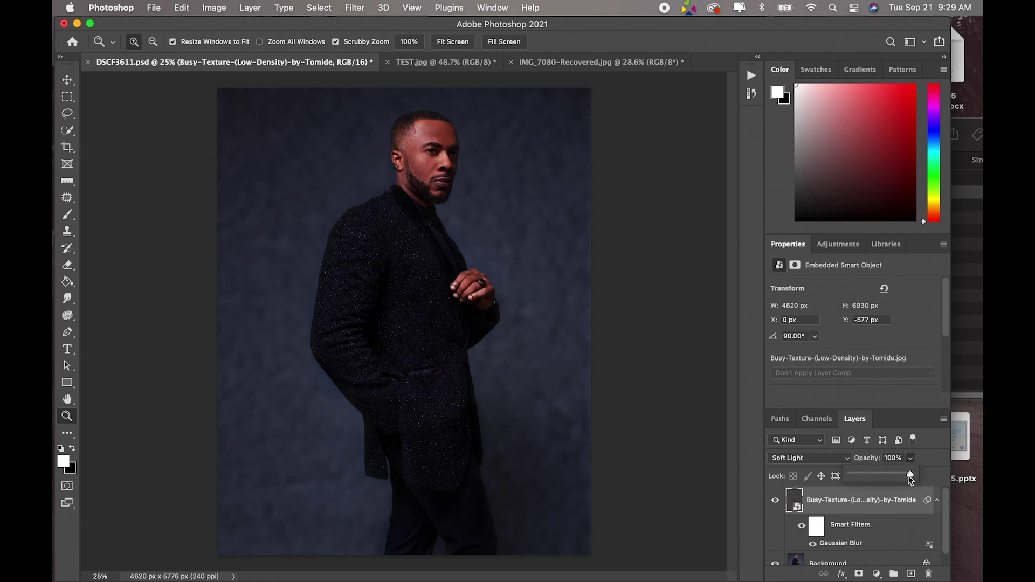
drag(908, 475, 875, 482)
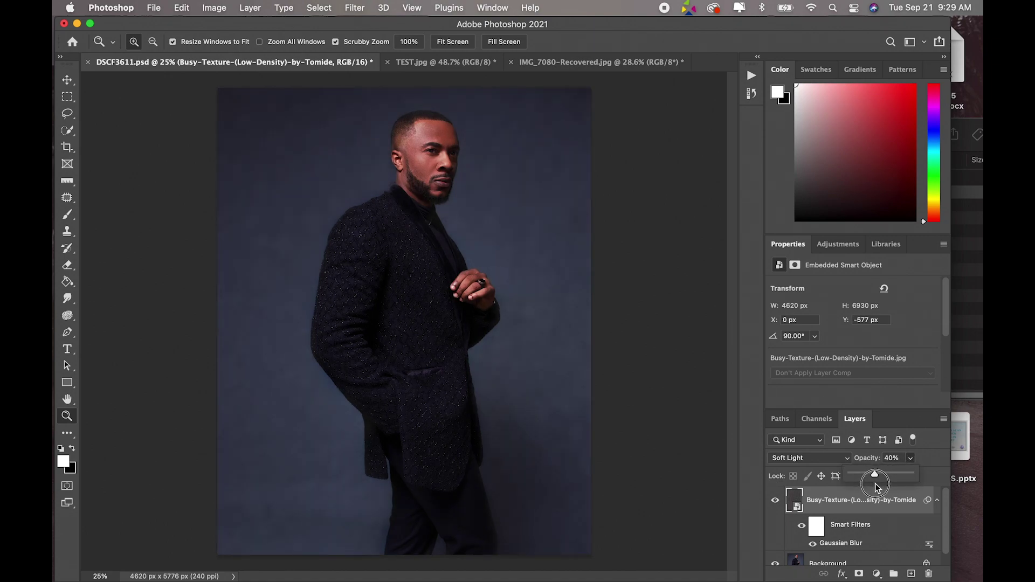
click(894, 458)
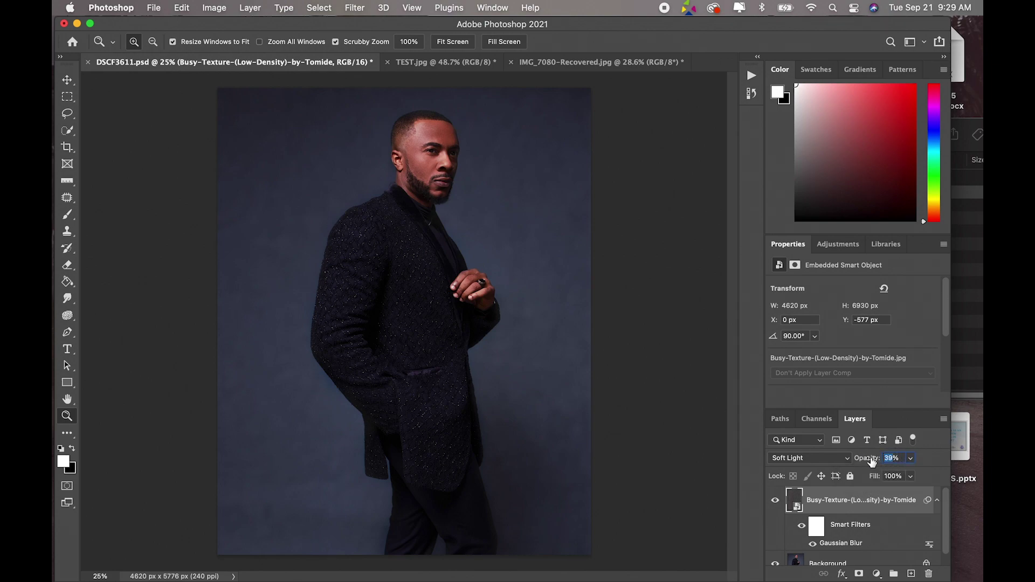
text(40)
key(Return)
click(859, 574)
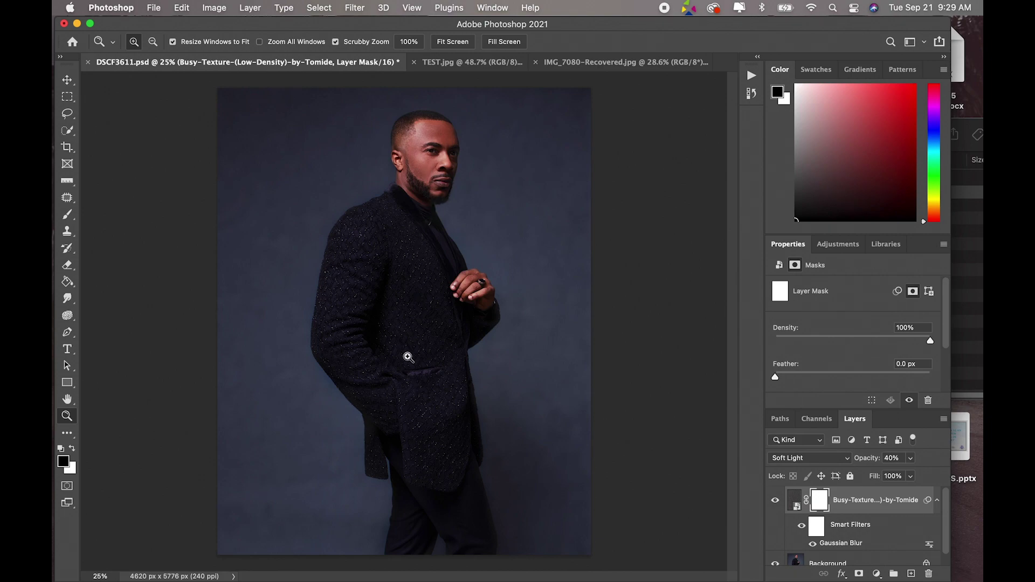
Pick a large brush, try masking the texture off the jacket, and undo the stroke
click(67, 214)
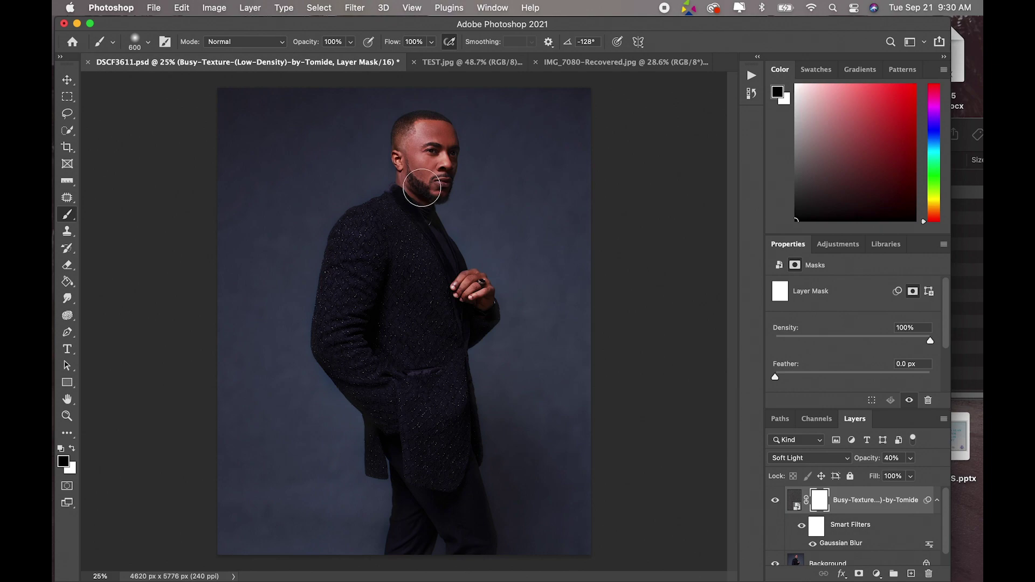
key(bracketright)
key(bracketright)
key(bracketright)
key(bracketright)
key(bracketright)
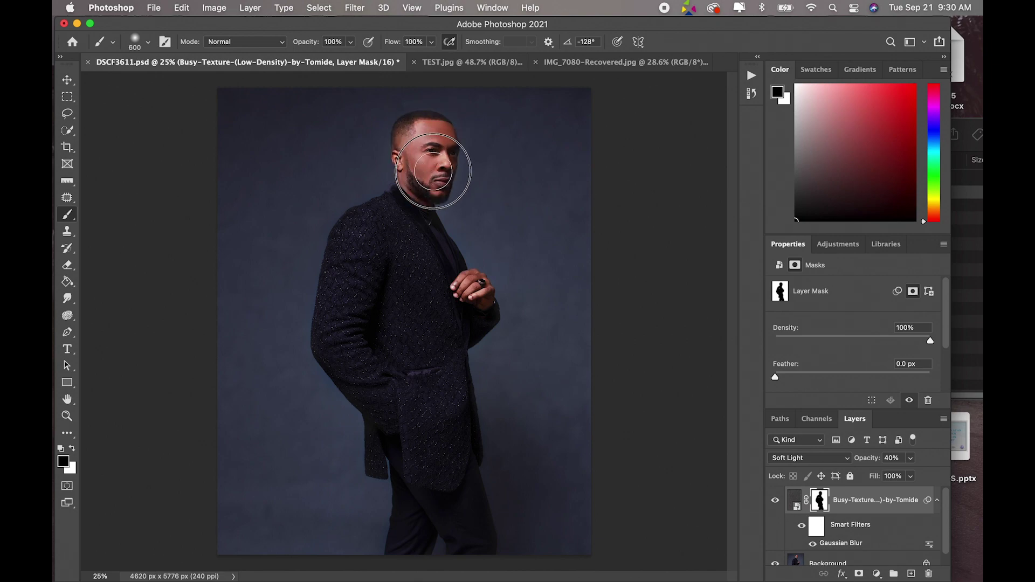
mouse_move(452, 292)
mouse_down()
mouse_move(459, 318)
mouse_move(431, 337)
mouse_up()
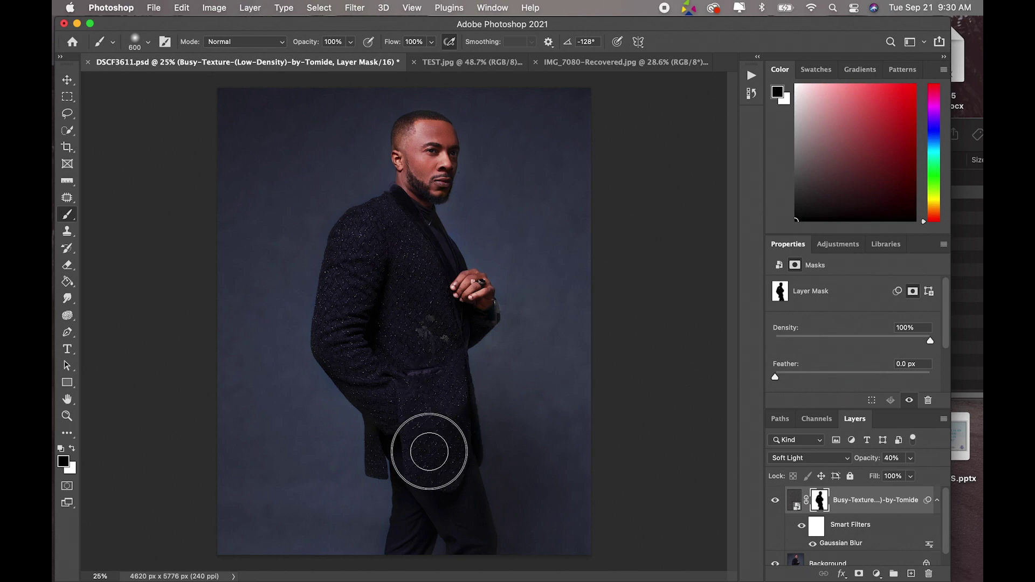
key(super+z)
Toggle the Busy-Texture layer's visibility to compare, then switch to IMG_7080-Recovered.jpg
click(776, 502)
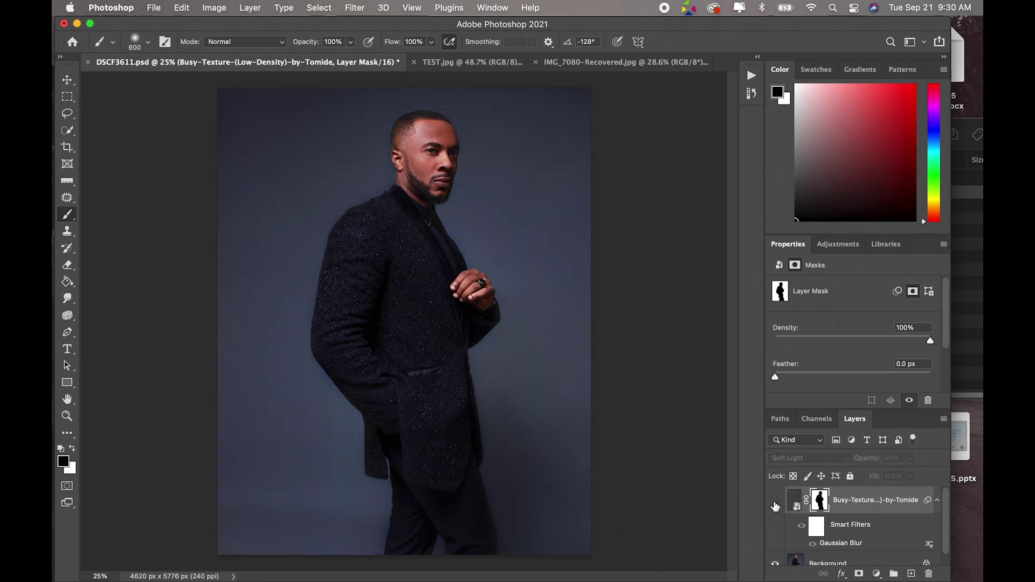
click(775, 503)
click(775, 503)
click(775, 505)
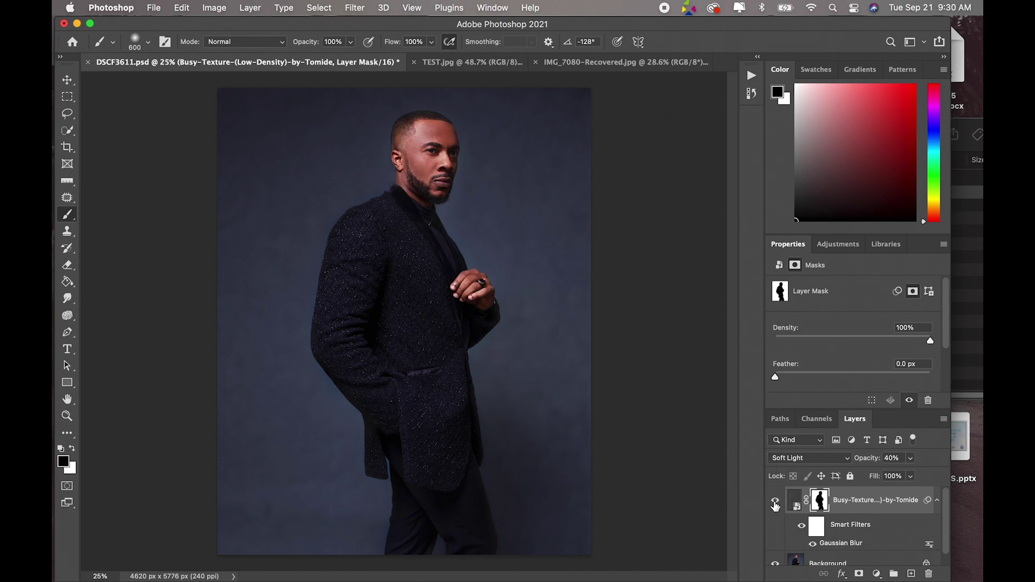
click(776, 501)
click(775, 501)
click(776, 502)
click(776, 501)
click(631, 62)
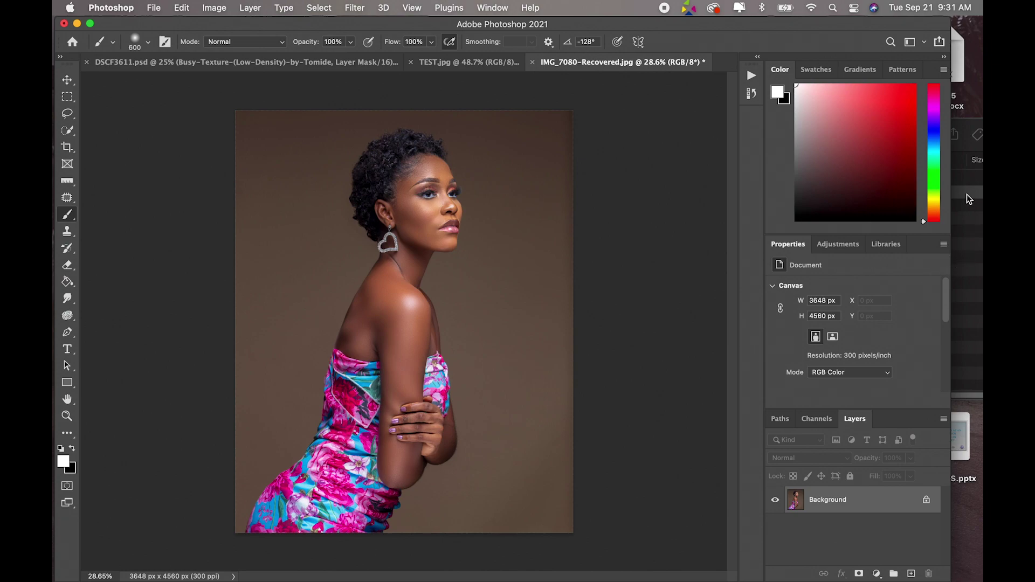
Place the Rendered-Cement texture file onto the woman's portrait
click(967, 145)
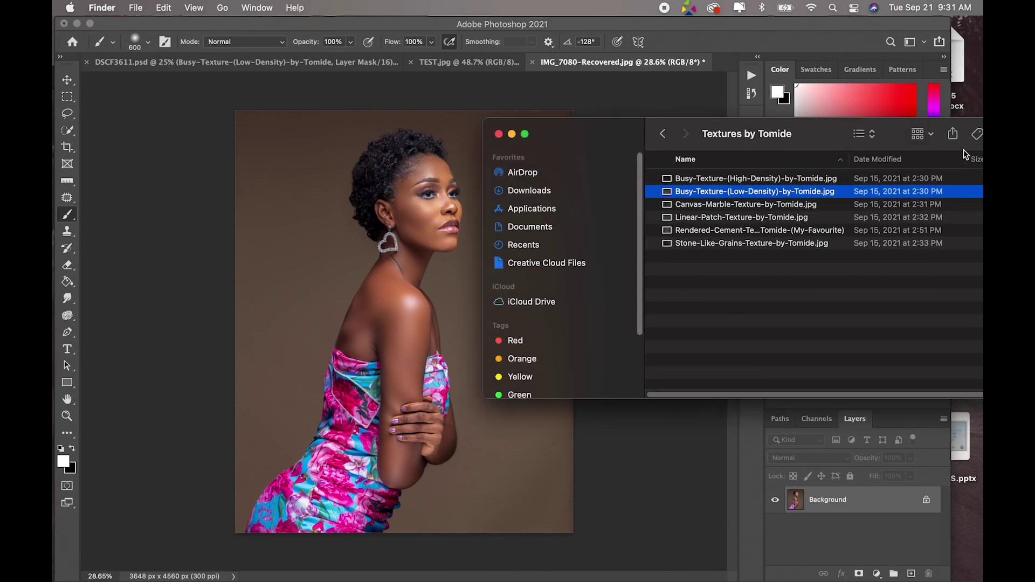
click(818, 232)
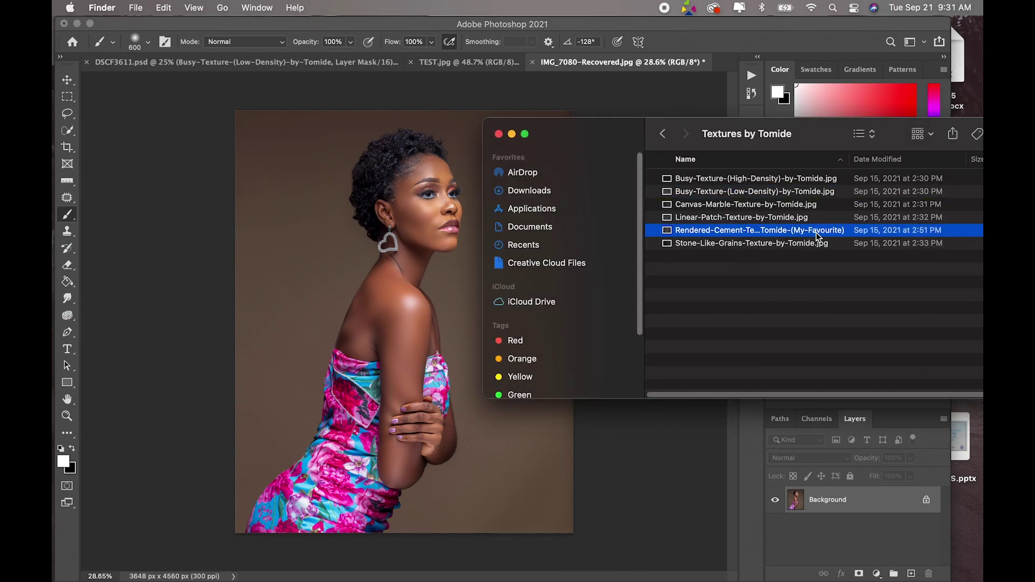
drag(774, 236, 436, 349)
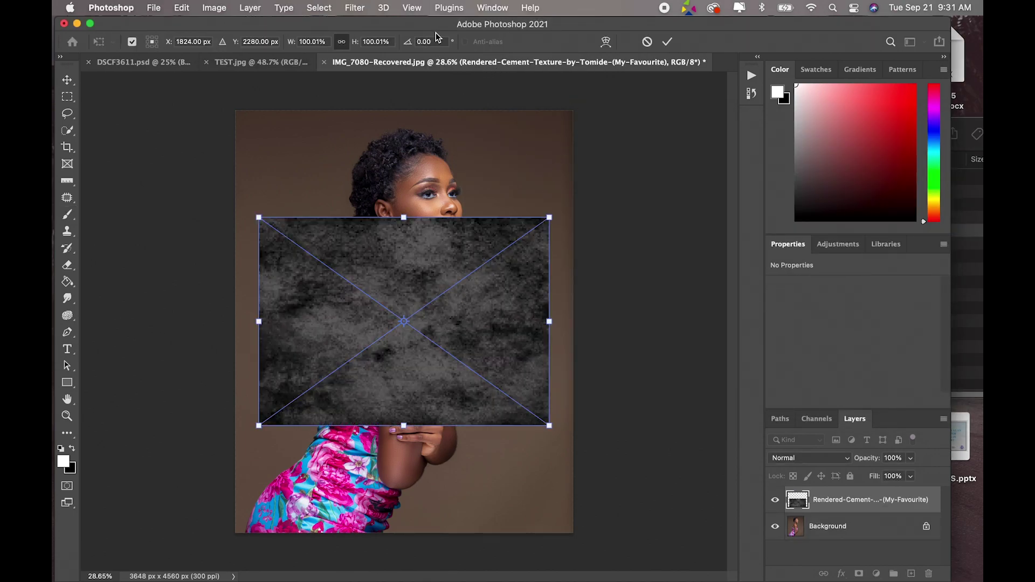
Rotate the cement texture to 90° and stretch it to cover the whole canvas
click(435, 41)
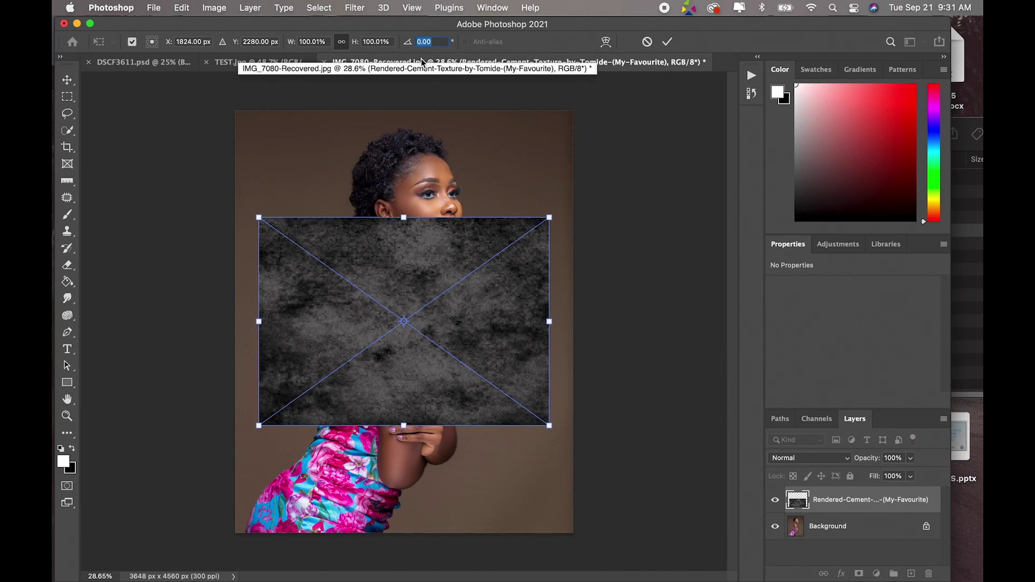
text(90)
drag(509, 326, 579, 322)
drag(299, 322, 236, 321)
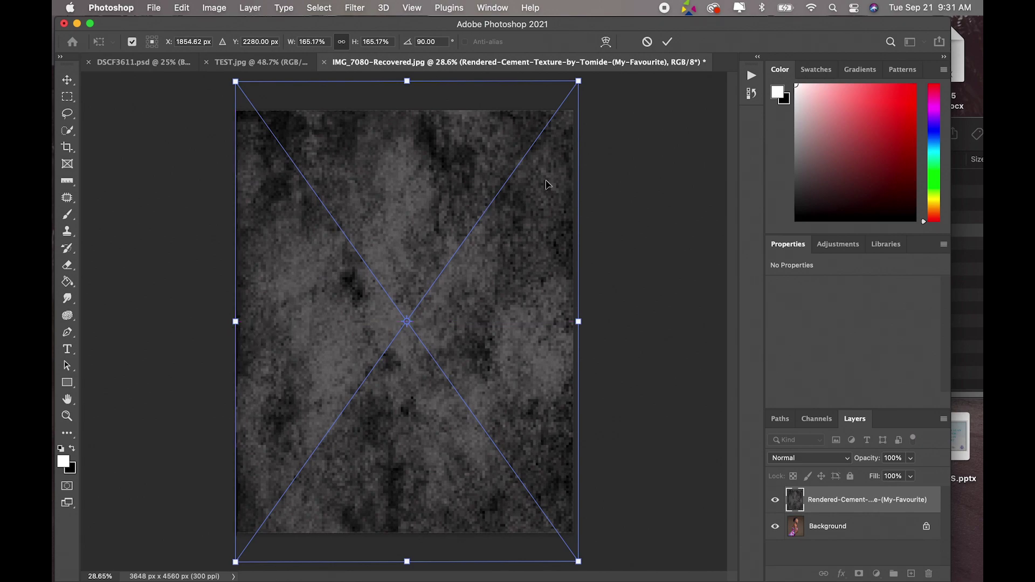
click(667, 43)
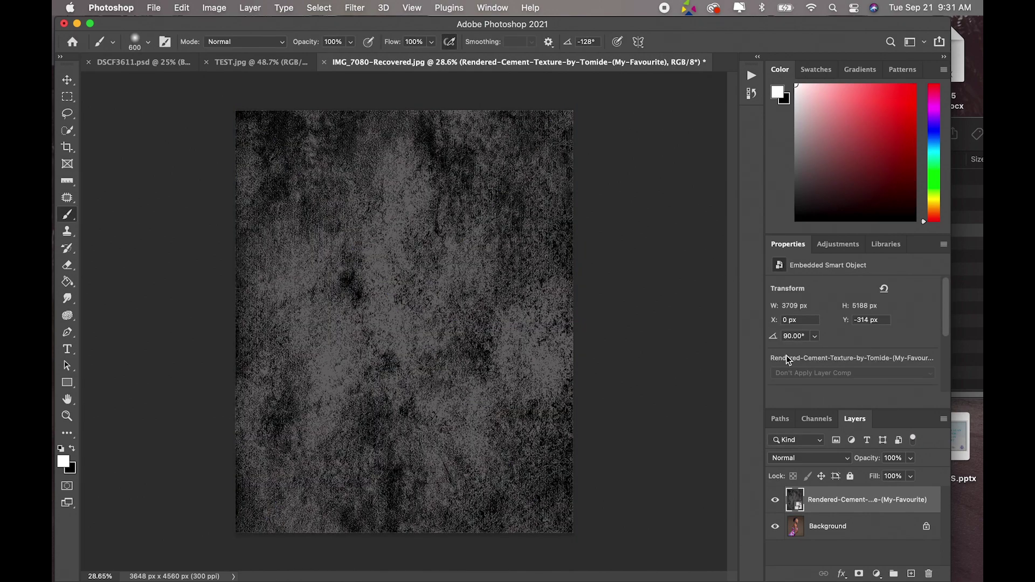
click(806, 459)
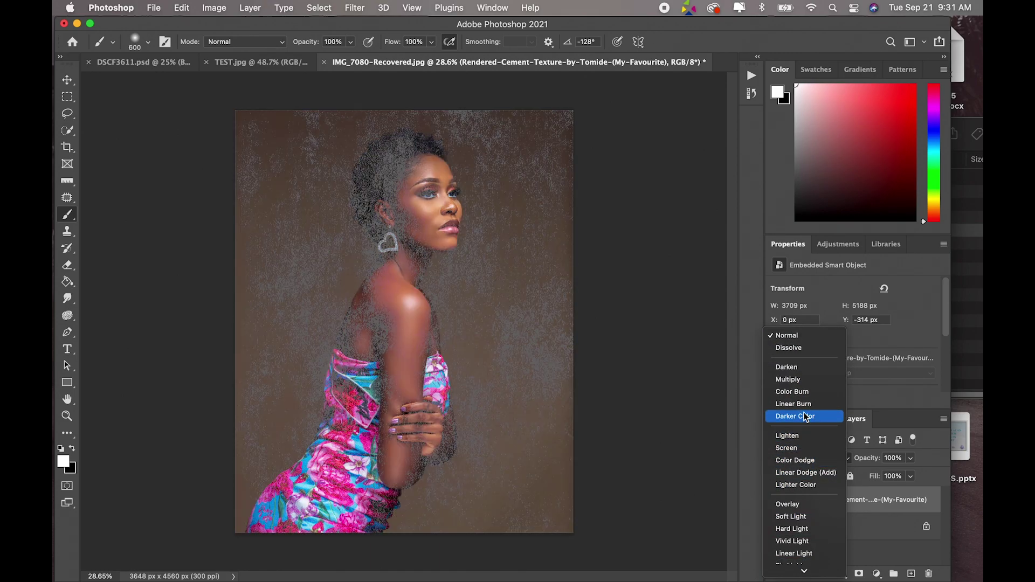
Blend the cement layer in Soft Light and add a 30.3-pixel Gaussian Blur
click(806, 519)
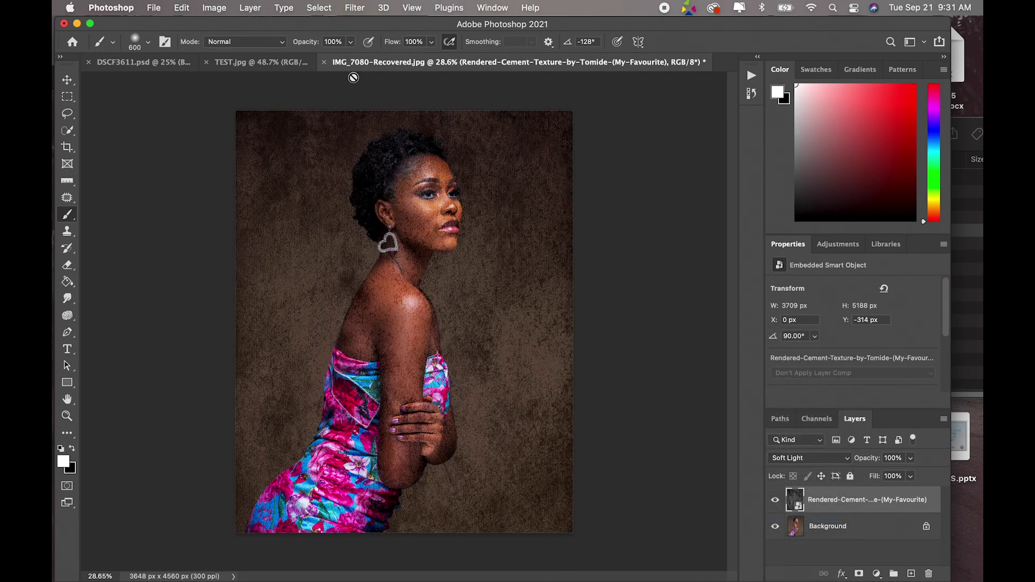
click(360, 10)
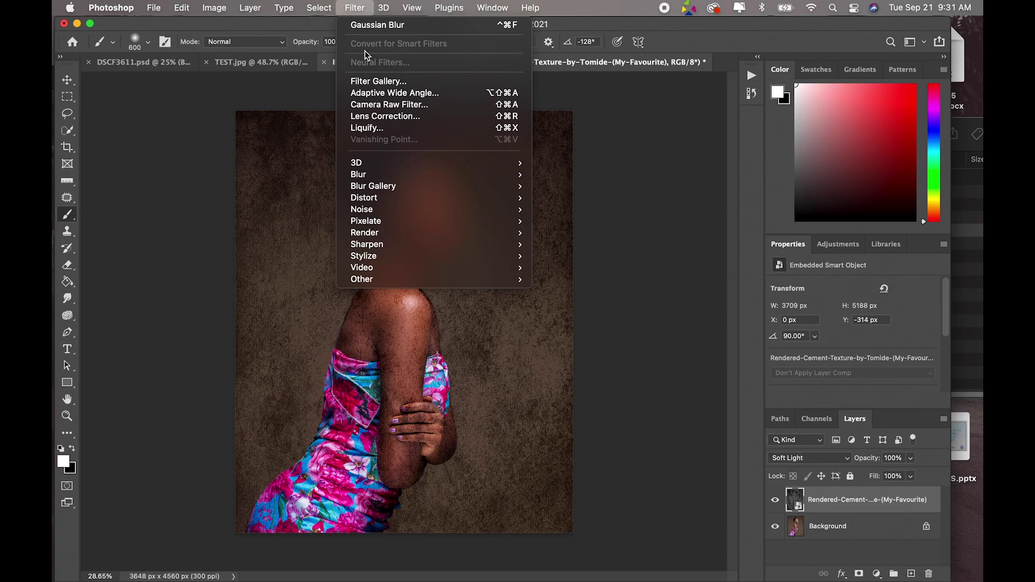
mouse_move(439, 170)
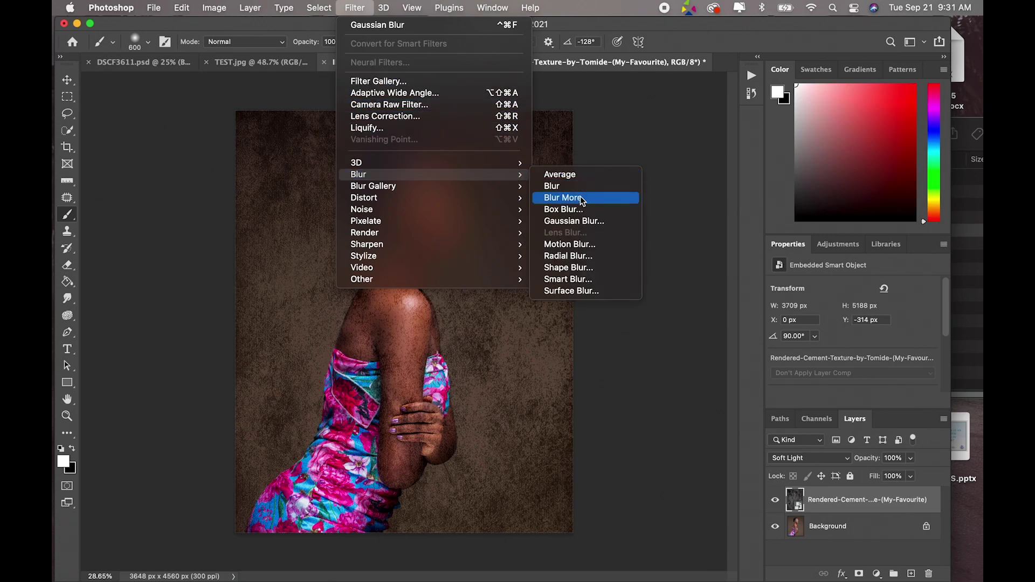
click(588, 221)
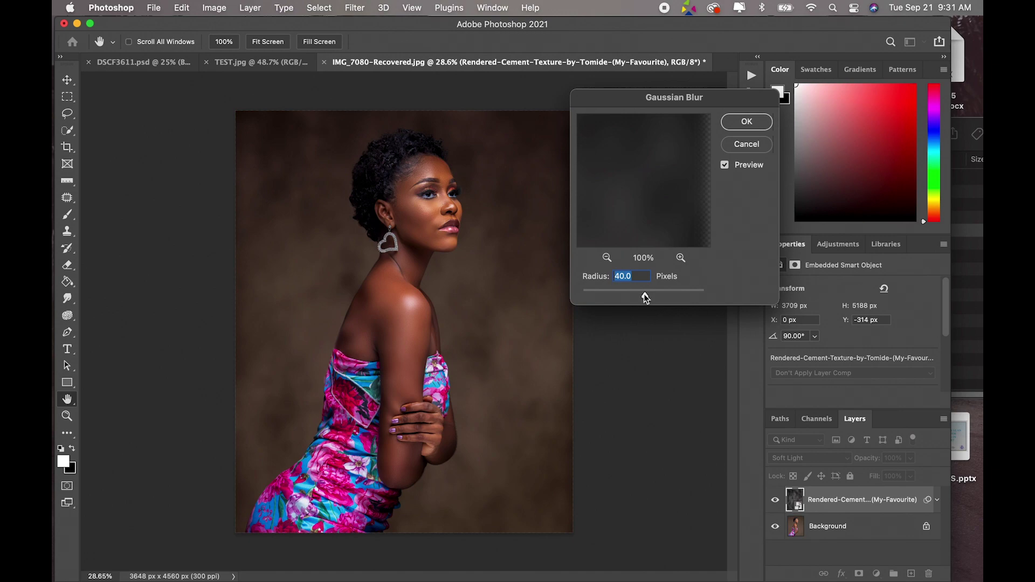
mouse_move(646, 297)
mouse_down()
mouse_move(630, 306)
mouse_move(640, 298)
mouse_up()
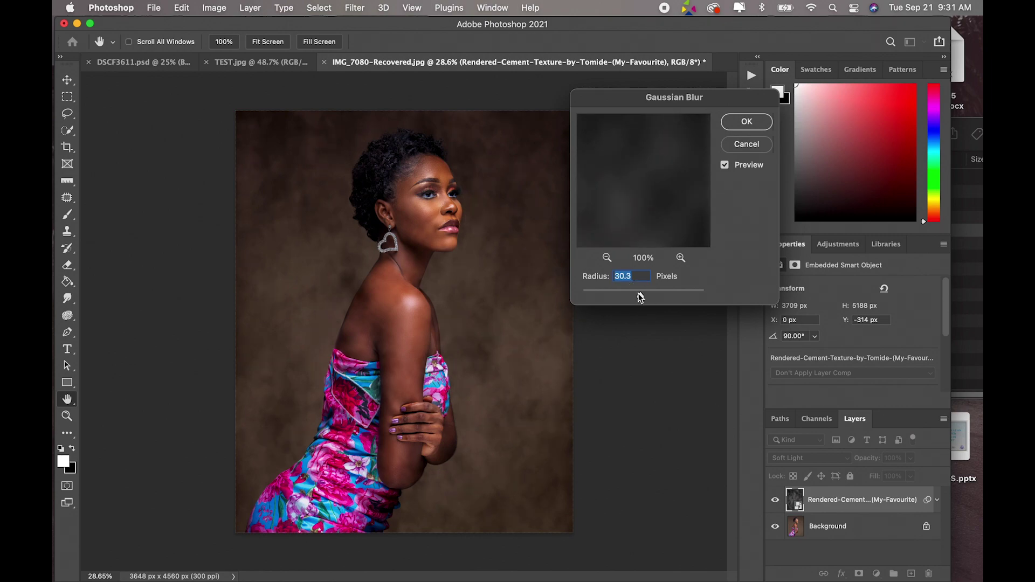
click(747, 122)
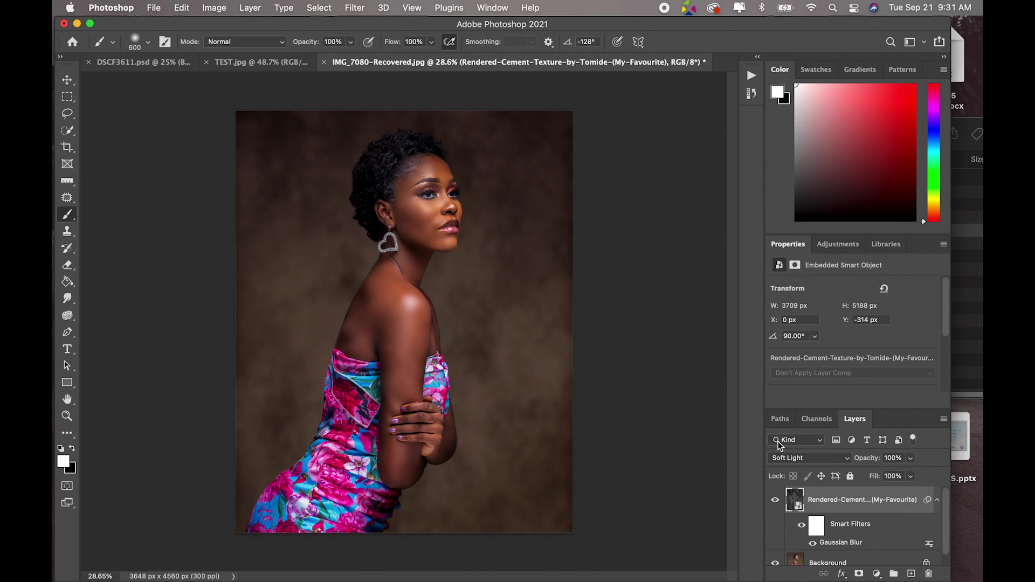
Set the cement texture layer's opacity to 50%
click(893, 459)
text(40)
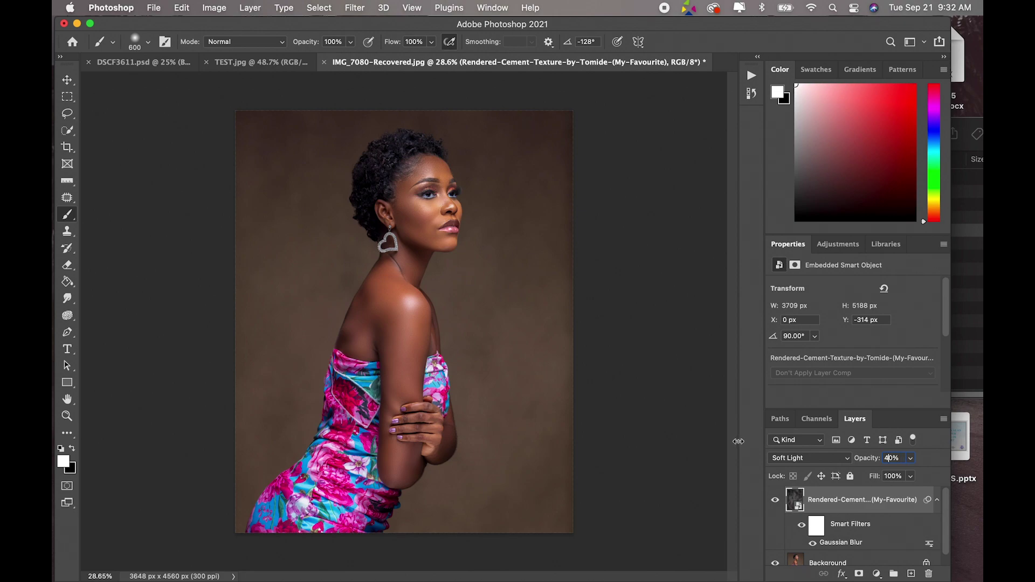
key(Left)
key(BackSpace)
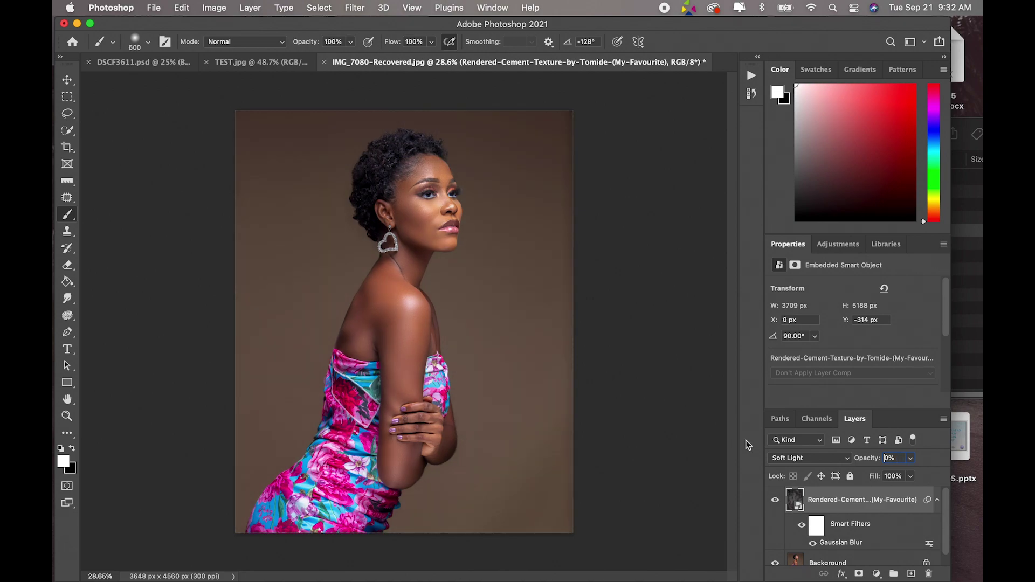
text(5)
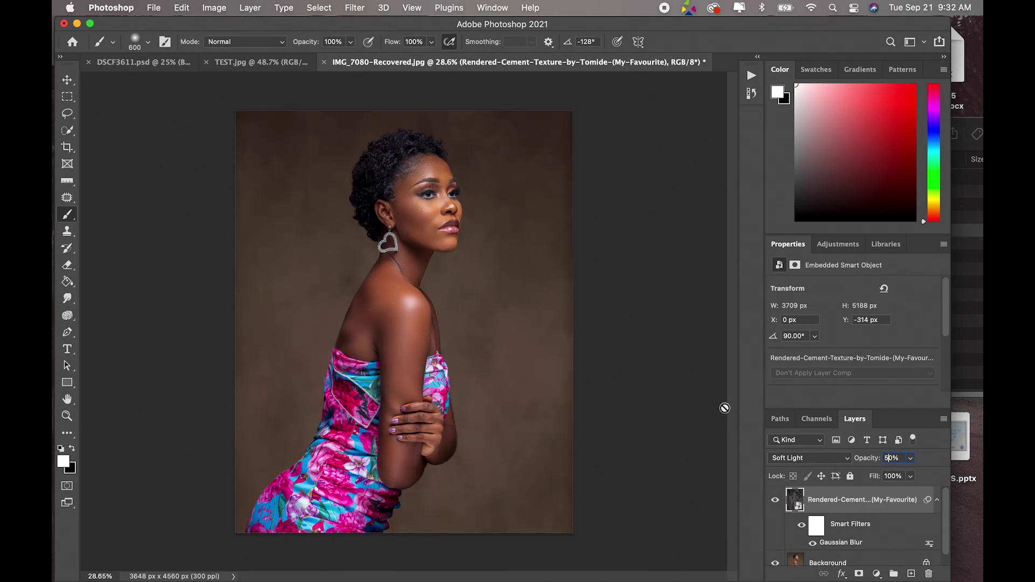
key(Return)
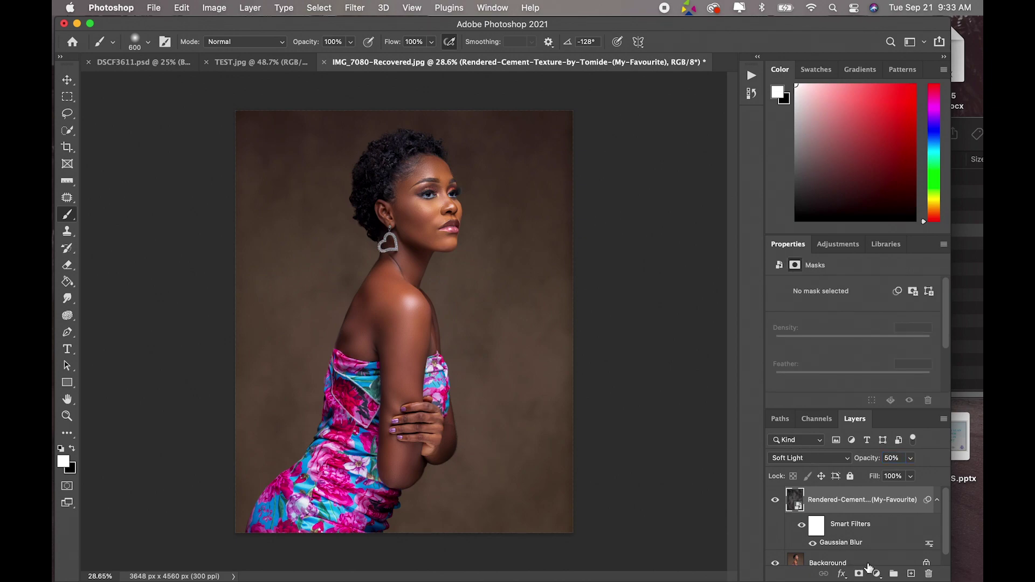
Add a layer mask and paint the cement texture off the woman's head, face and shoulder
click(860, 575)
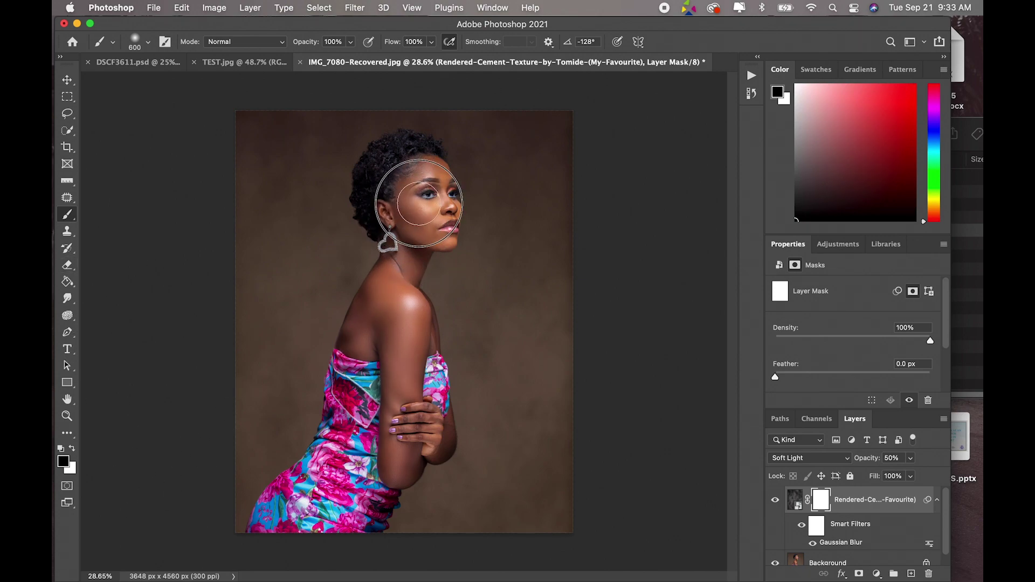
mouse_move(411, 241)
mouse_down()
mouse_move(390, 302)
mouse_move(410, 223)
mouse_move(406, 190)
mouse_move(378, 198)
mouse_move(387, 167)
mouse_move(432, 213)
mouse_move(450, 302)
mouse_up()
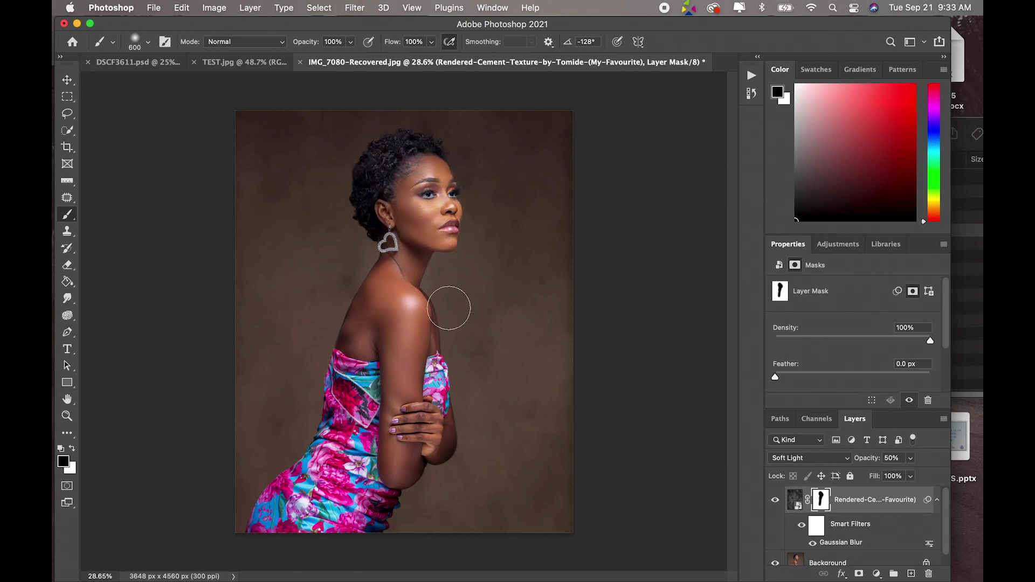
mouse_move(400, 346)
mouse_down()
mouse_move(408, 388)
mouse_move(422, 376)
mouse_move(432, 430)
mouse_move(394, 469)
mouse_move(370, 414)
mouse_move(372, 385)
mouse_move(356, 380)
mouse_move(324, 505)
mouse_move(291, 505)
mouse_move(271, 522)
mouse_move(345, 430)
mouse_move(356, 386)
mouse_move(343, 468)
mouse_move(330, 477)
mouse_move(377, 392)
mouse_move(388, 335)
mouse_move(407, 349)
mouse_move(413, 379)
mouse_move(425, 381)
mouse_move(433, 432)
mouse_move(404, 415)
mouse_move(393, 302)
mouse_move(411, 242)
mouse_move(389, 203)
mouse_move(401, 163)
mouse_move(404, 185)
mouse_move(394, 166)
mouse_move(380, 179)
mouse_move(404, 211)
mouse_move(434, 210)
mouse_move(418, 178)
mouse_up()
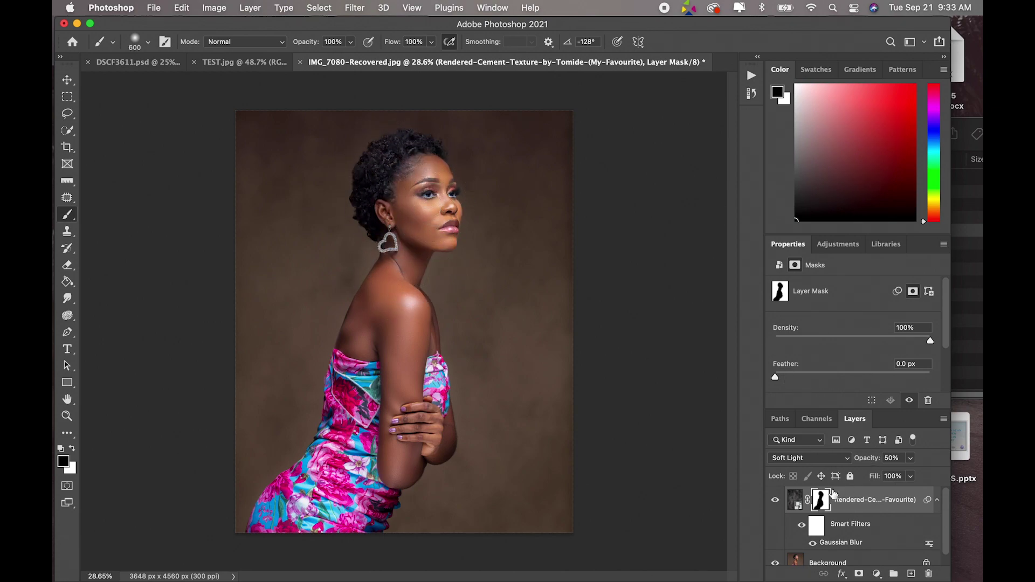
Toggle the cement layer's visibility to compare, then switch to the TEST.jpg portrait
click(775, 502)
click(775, 498)
click(775, 500)
click(774, 501)
click(248, 63)
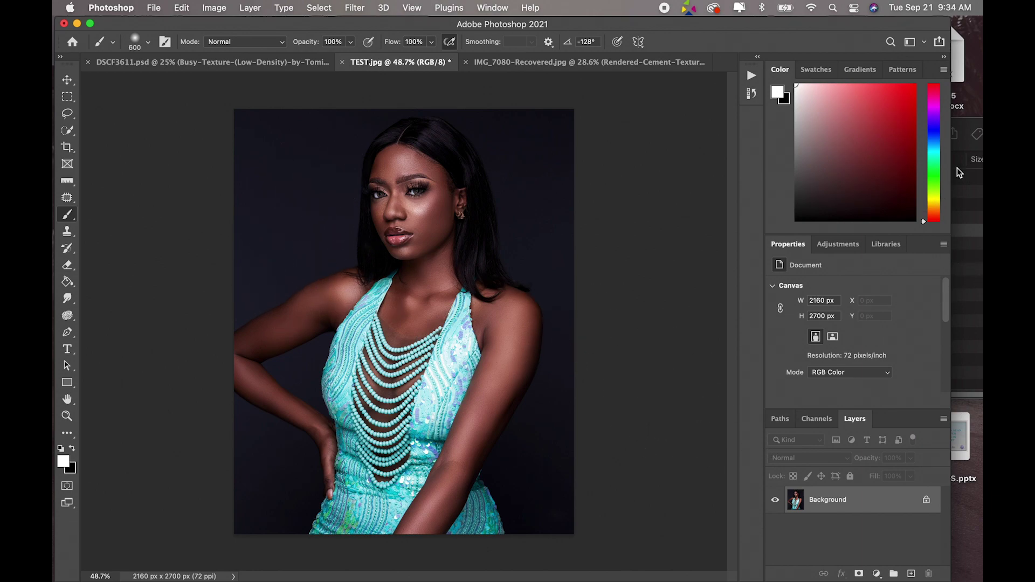
Place the Linear-Patch-Texture-by-Tomide file onto the TEST.jpg portrait
click(970, 148)
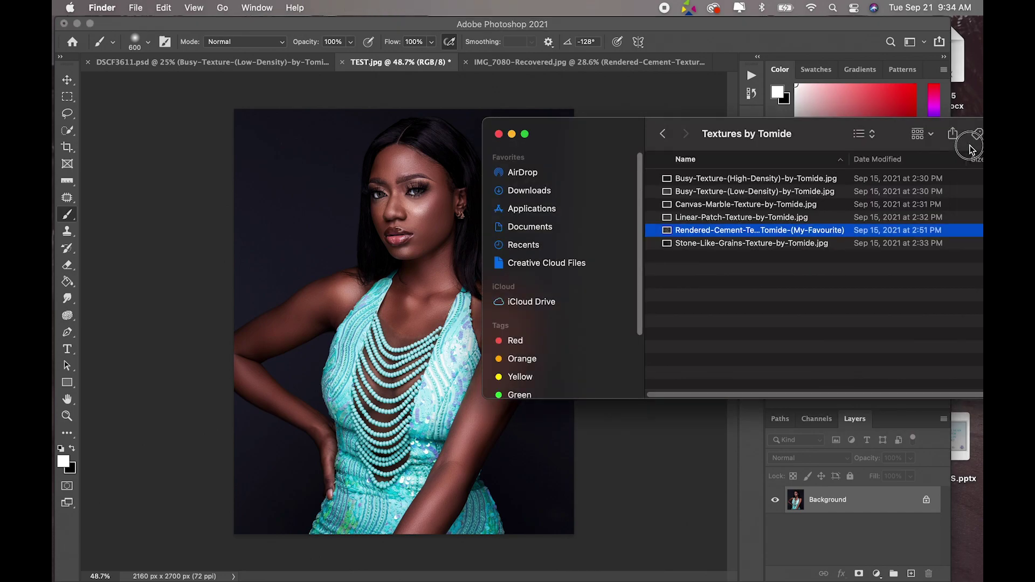
click(732, 217)
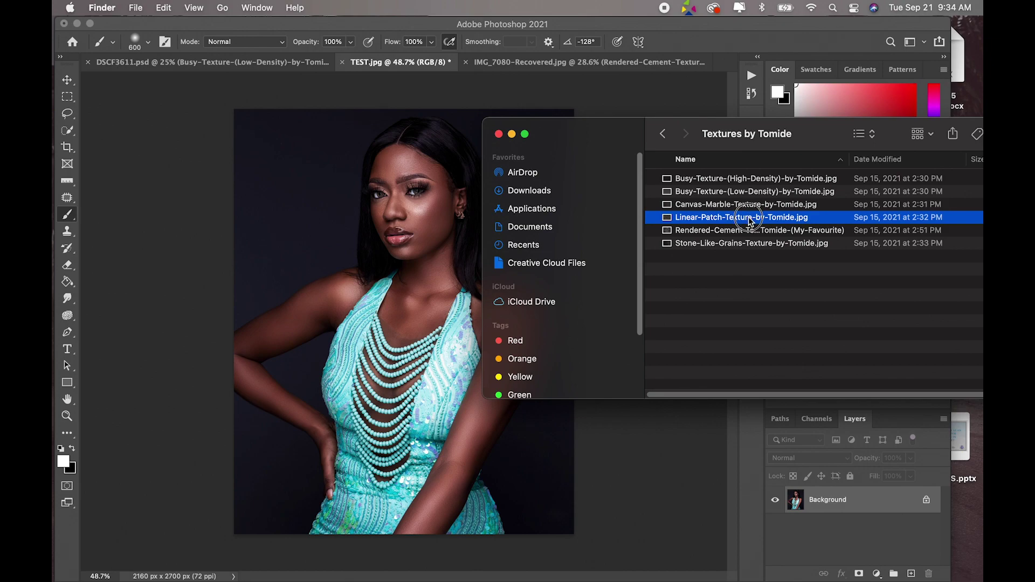
drag(751, 221, 429, 356)
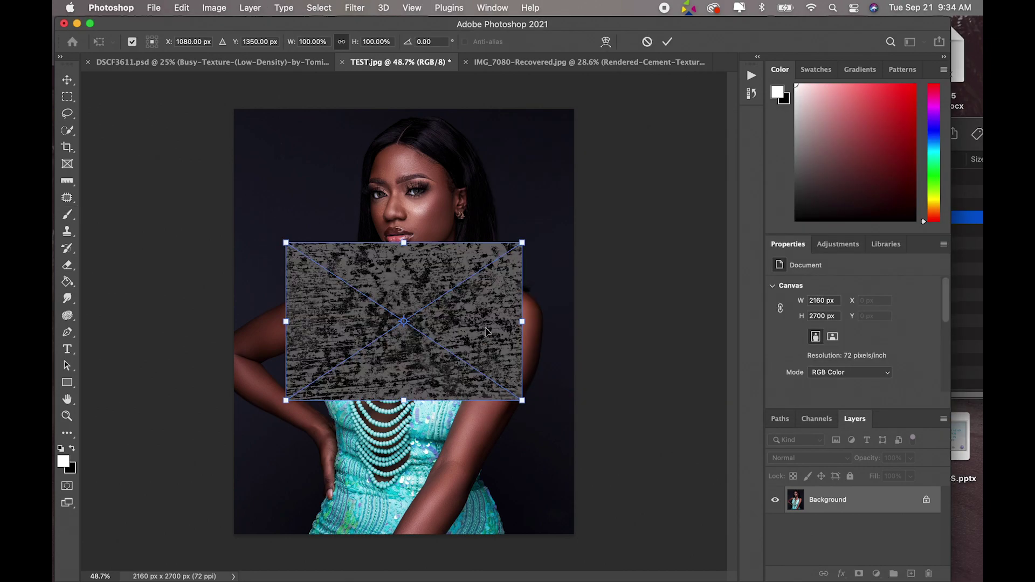
Rotate the Linear-Patch texture to 90° and scale it to cover the canvas
click(416, 45)
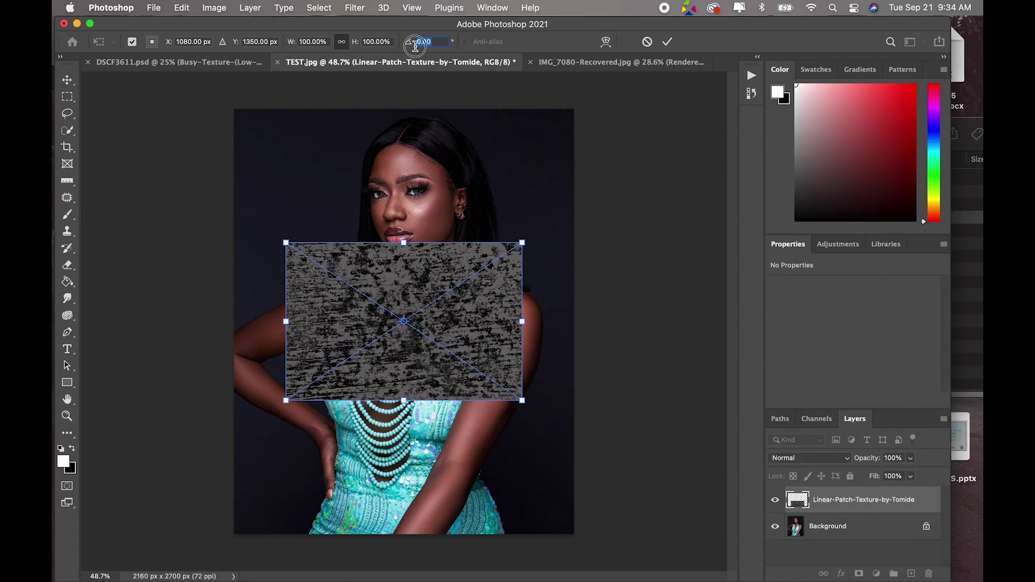
text(90)
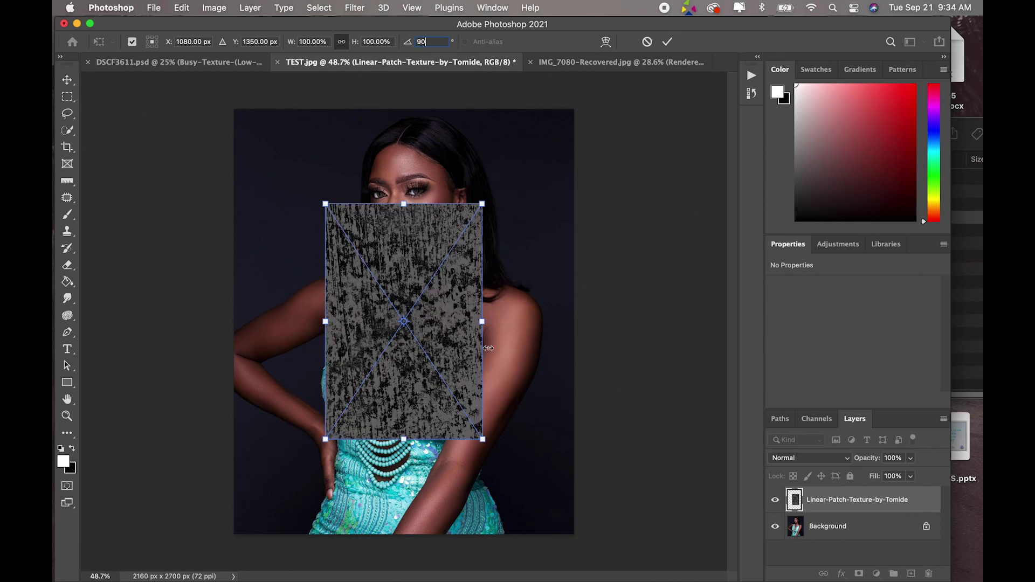
drag(479, 323, 573, 323)
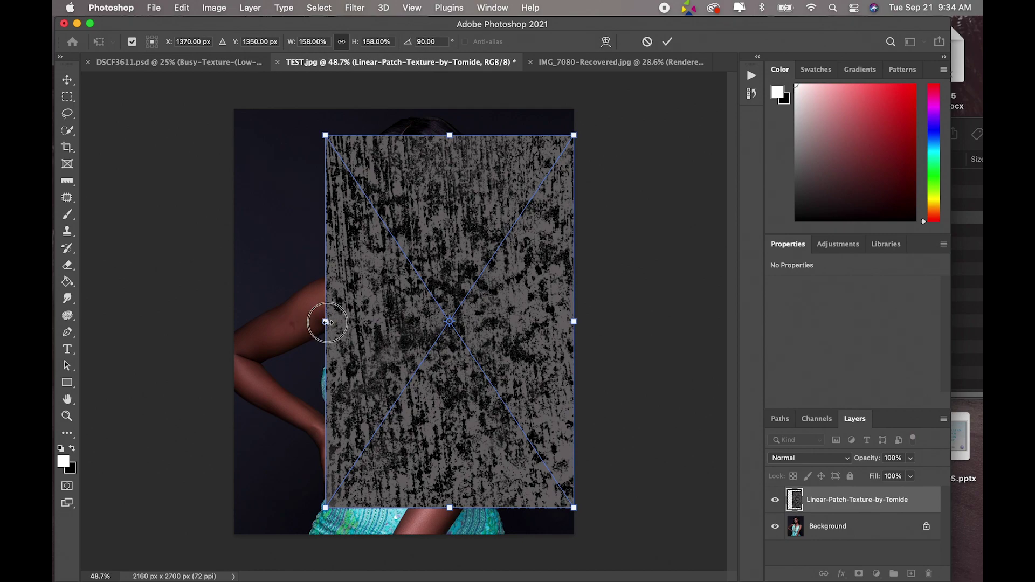
drag(324, 322, 234, 338)
click(667, 43)
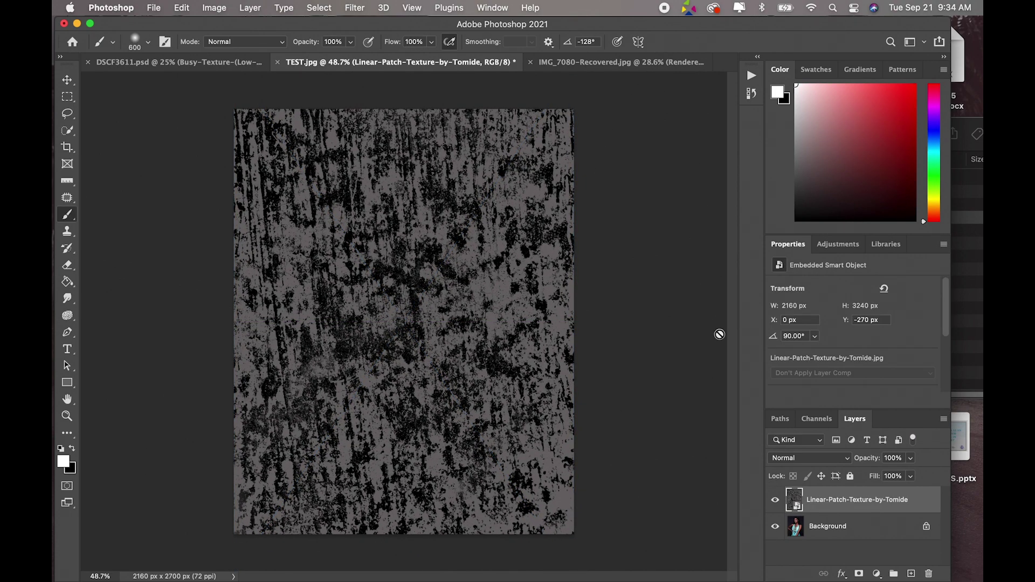
Set the Linear-Patch layer to Screen blend mode and apply a 21.9-pixel Gaussian Blur
click(811, 460)
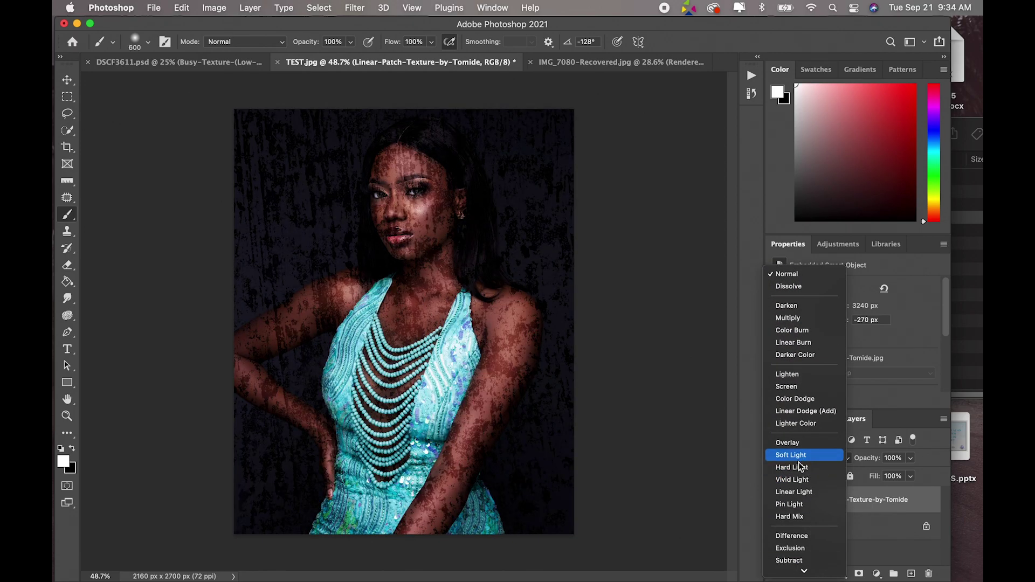
click(804, 387)
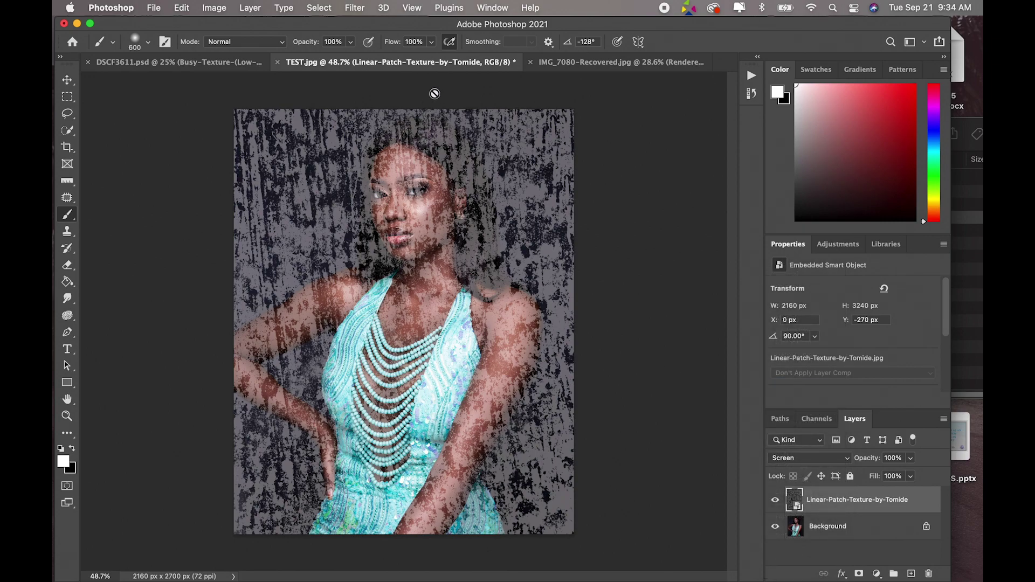
click(356, 10)
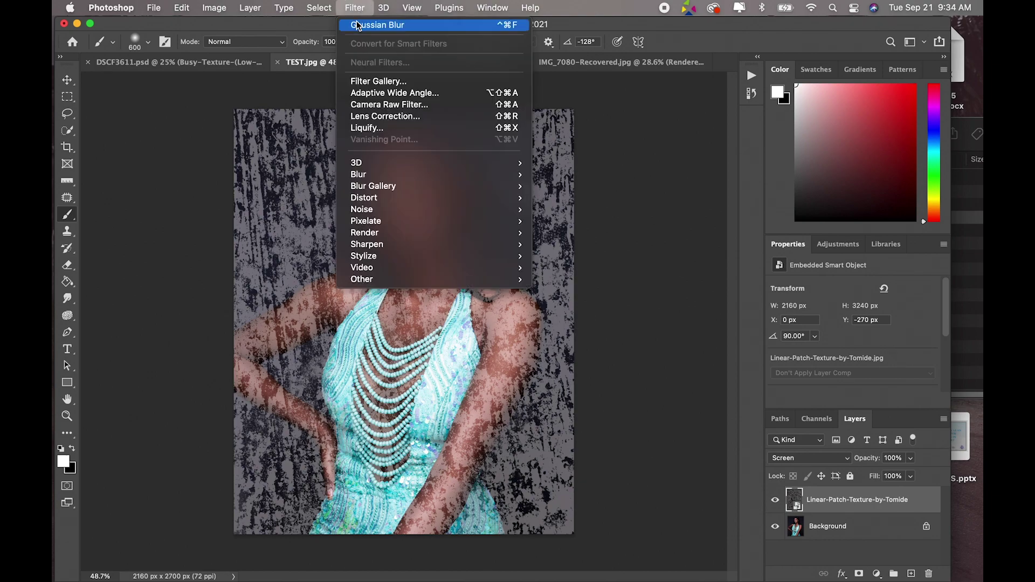
mouse_move(470, 175)
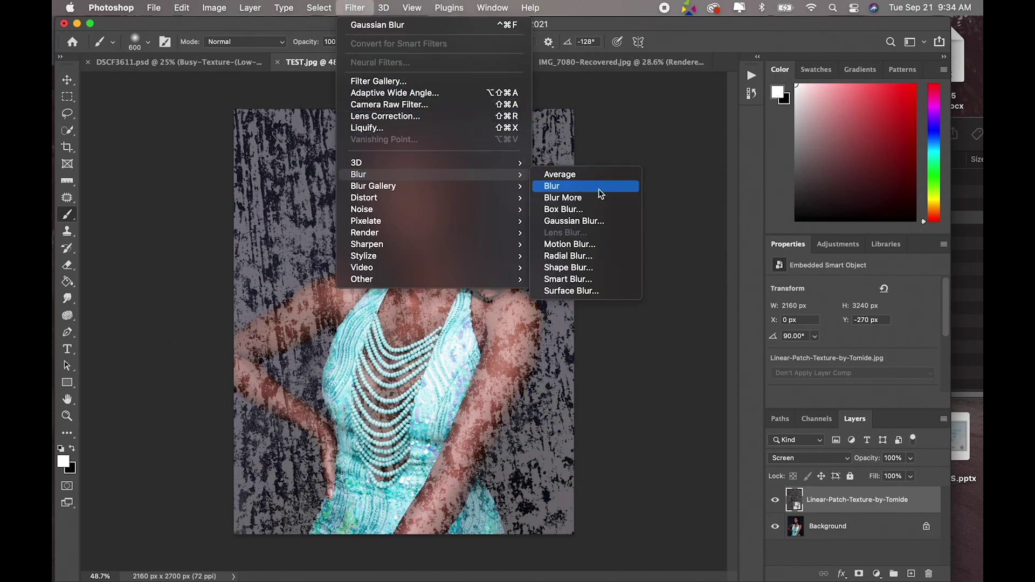
click(589, 220)
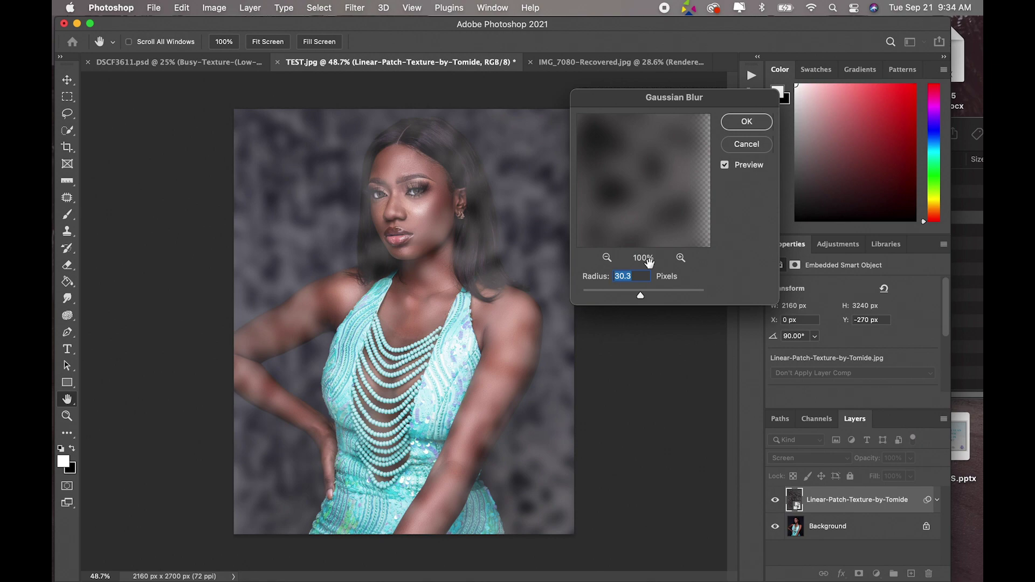
drag(641, 296, 637, 295)
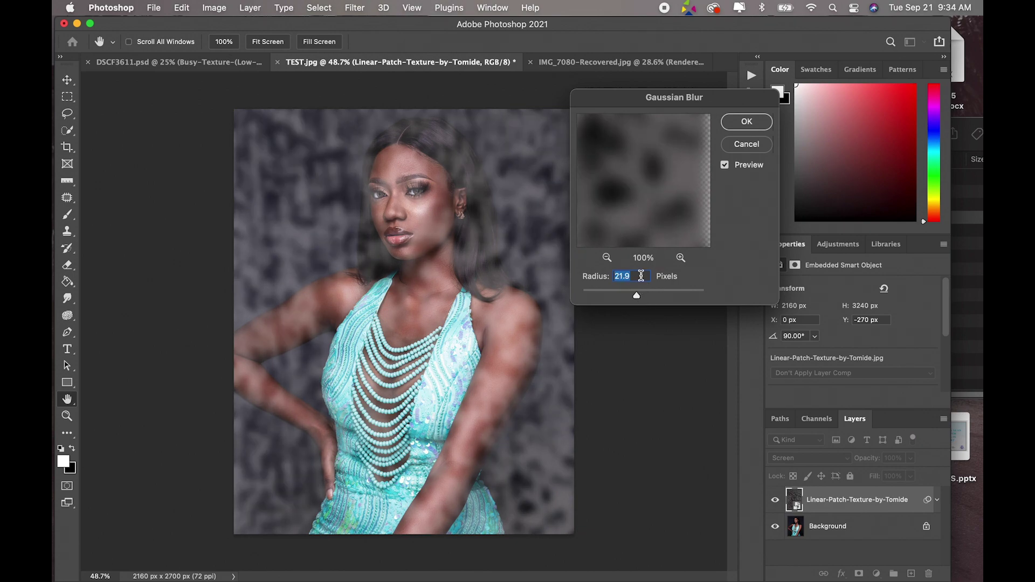
click(747, 122)
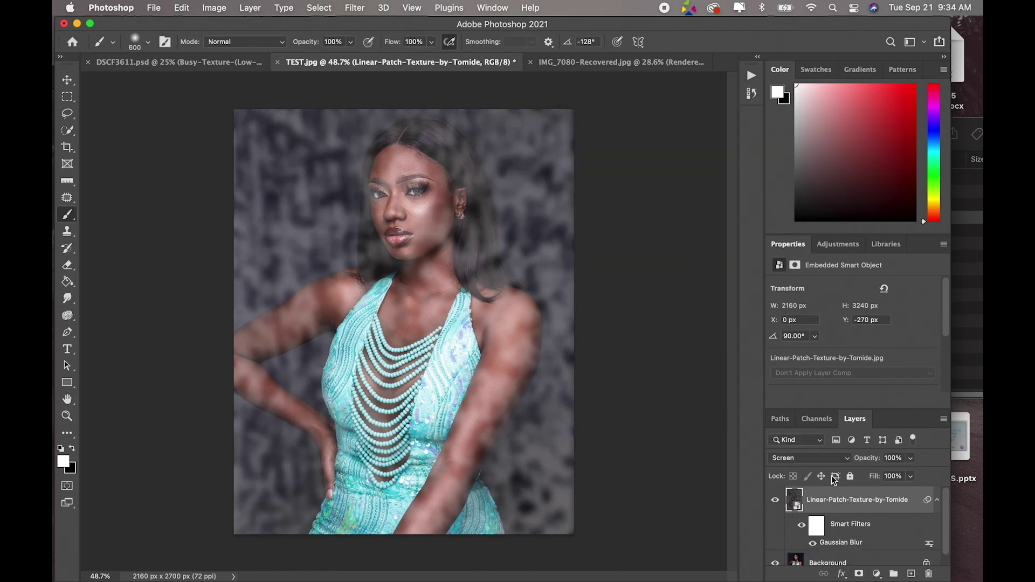
Lower the Linear-Patch layer's opacity to 12%
double_click(891, 459)
double_click(893, 459)
text(1)
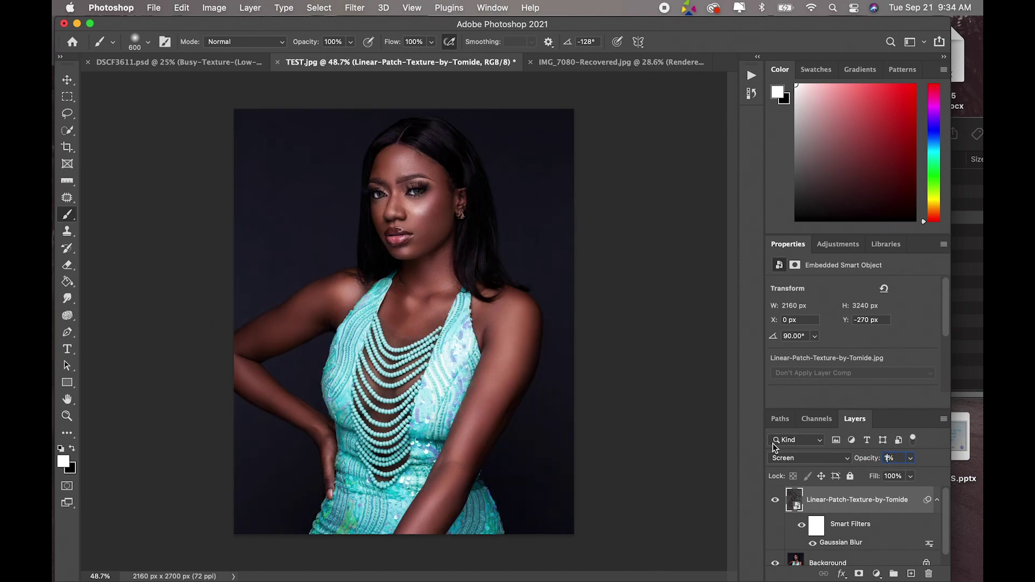
text(0)
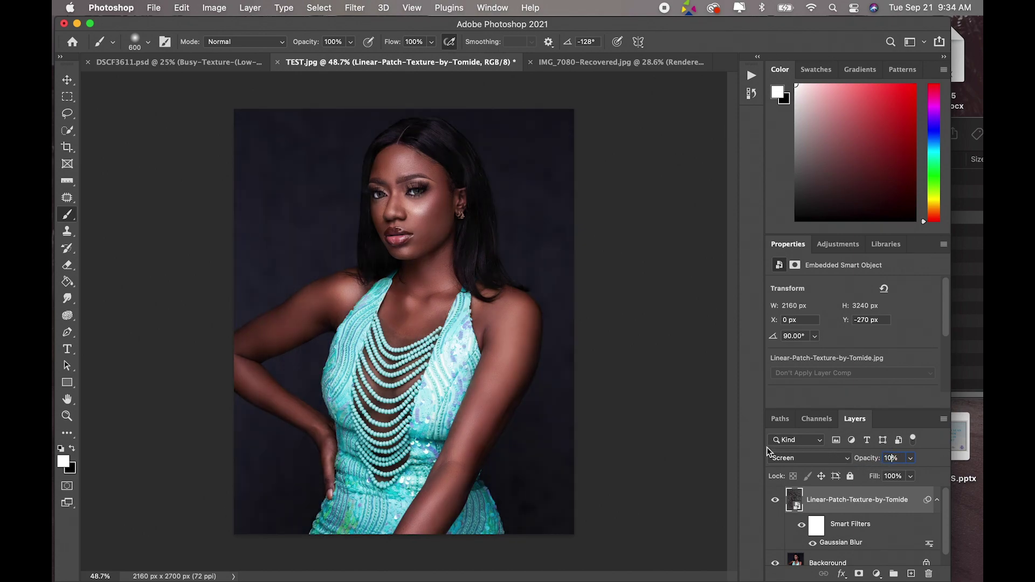
key(BackSpace)
text(5)
key(BackSpace)
text(2)
Add a layer mask to the Linear-Patch layer and shrink the brush for detailed masking
click(859, 574)
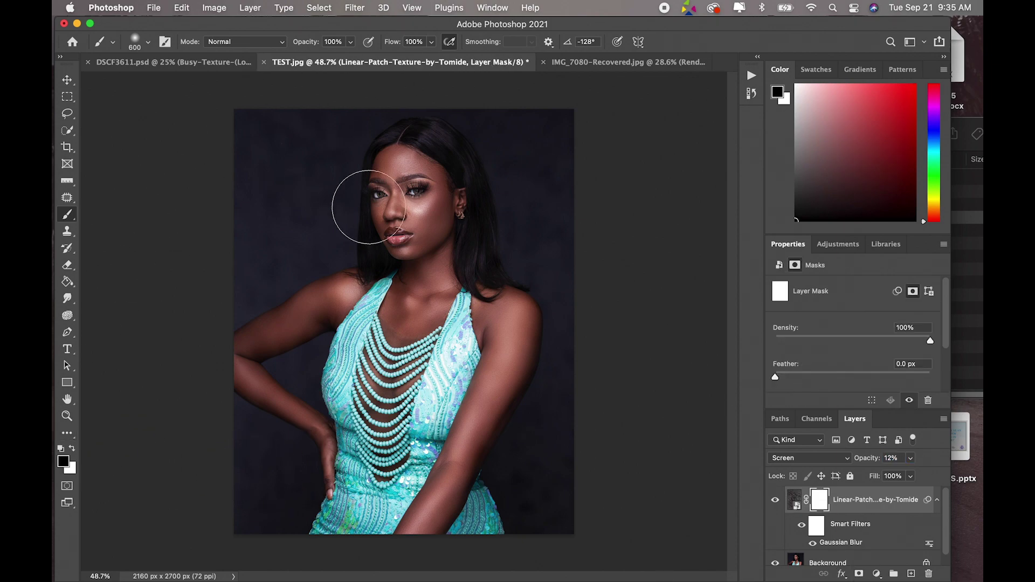
drag(412, 259, 413, 258)
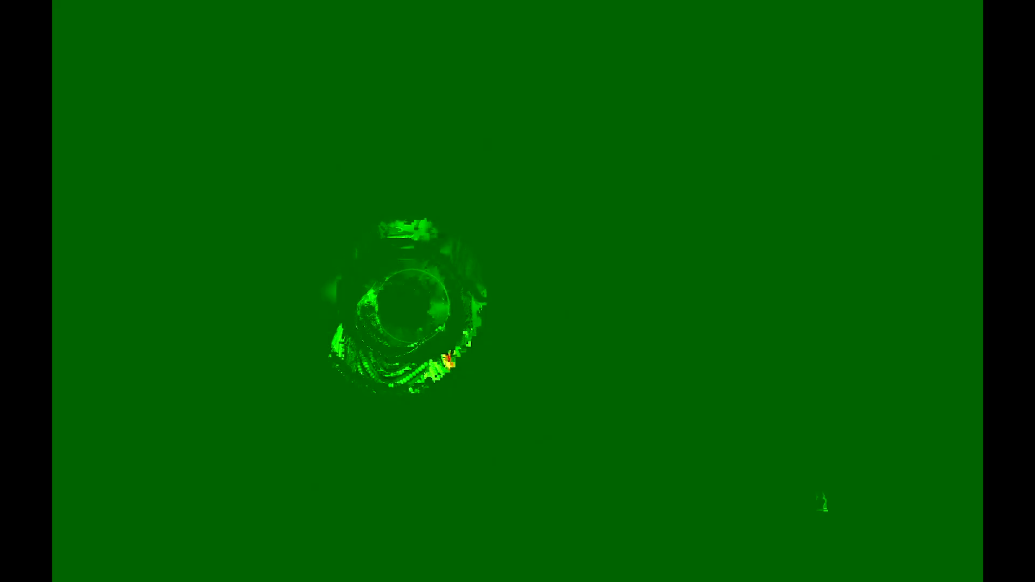
key(bracketleft)
key(bracketleft)
key(bracketleft)
key(bracketleft)
key(bracketleft)
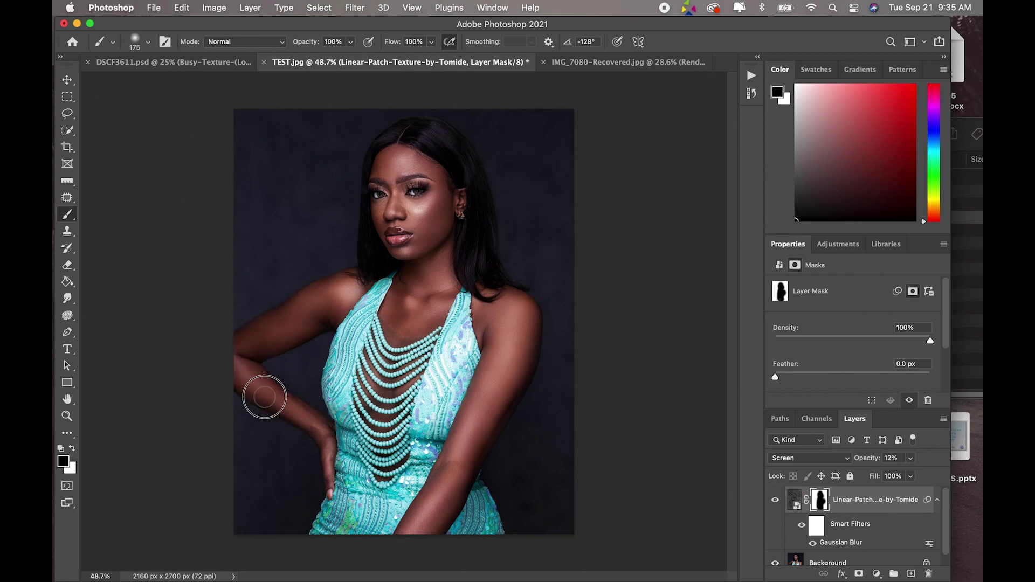
Paint the mask over the woman's body, arm edge and hair, then toggle the layer to compare
mouse_move(331, 440)
mouse_down()
mouse_move(345, 468)
mouse_move(376, 350)
mouse_up()
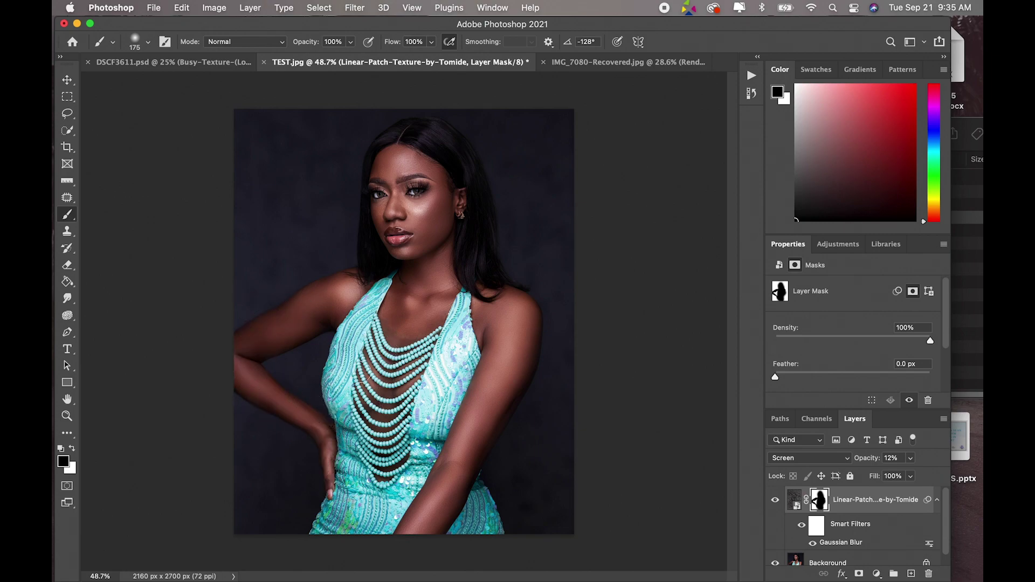
key(x)
drag(307, 381, 286, 377)
key(x)
mouse_move(371, 252)
mouse_down()
mouse_move(381, 157)
mouse_move(412, 131)
mouse_move(446, 139)
mouse_move(468, 168)
mouse_move(480, 264)
mouse_move(525, 321)
mouse_move(514, 378)
mouse_move(451, 502)
mouse_move(462, 515)
mouse_move(474, 487)
mouse_move(490, 524)
mouse_move(463, 513)
mouse_move(457, 530)
mouse_move(447, 493)
mouse_move(506, 299)
mouse_move(481, 272)
mouse_move(493, 263)
mouse_move(477, 185)
mouse_move(446, 134)
mouse_move(414, 131)
mouse_move(404, 211)
mouse_up()
click(775, 499)
click(775, 501)
click(849, 459)
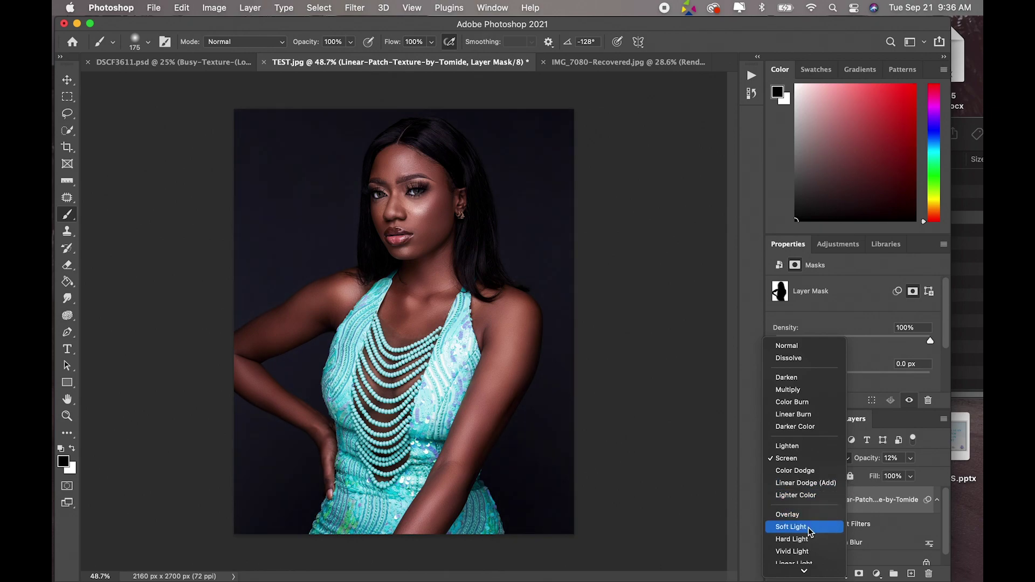
click(797, 527)
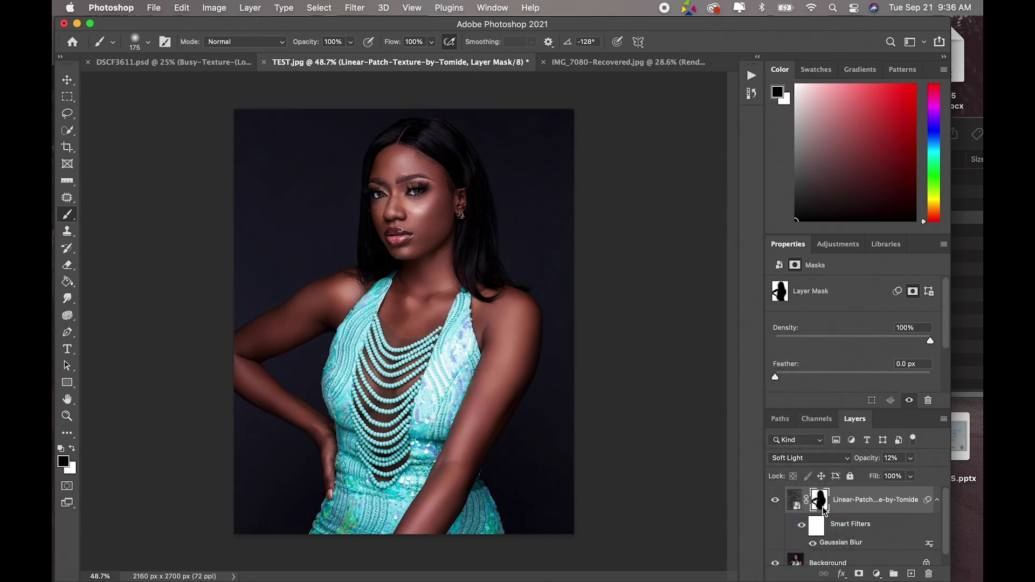
click(909, 459)
drag(887, 476, 905, 480)
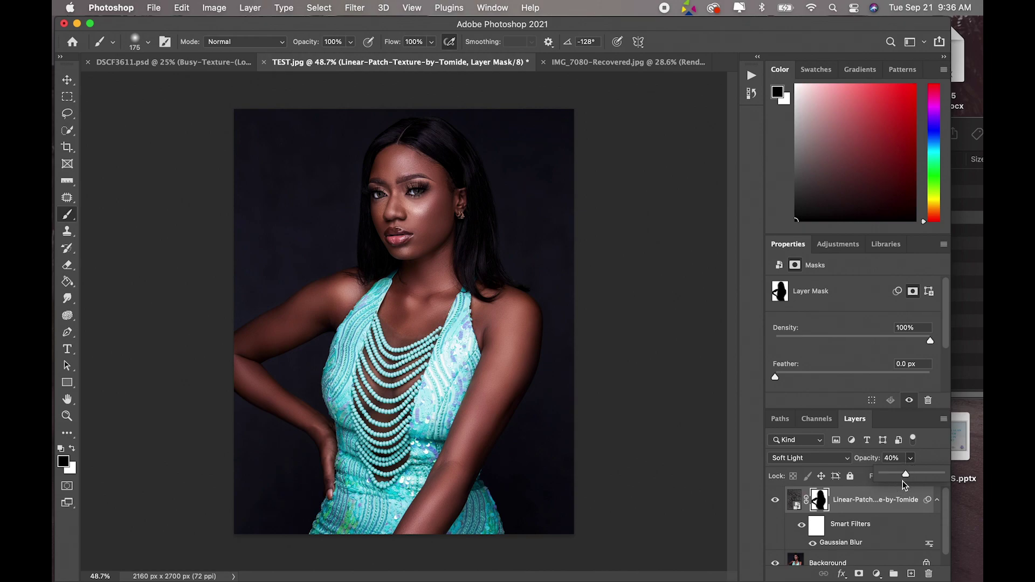
click(775, 504)
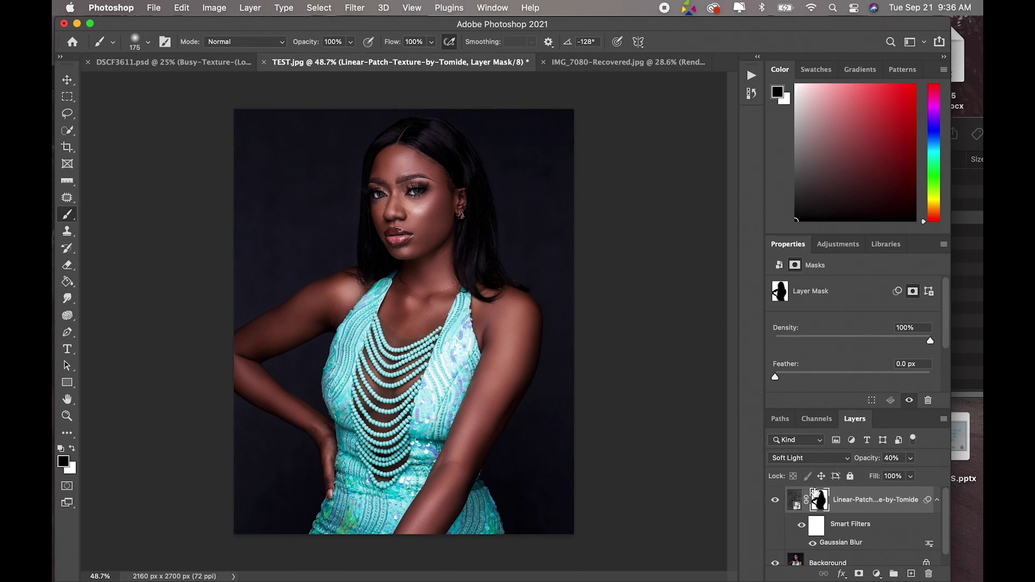
click(910, 459)
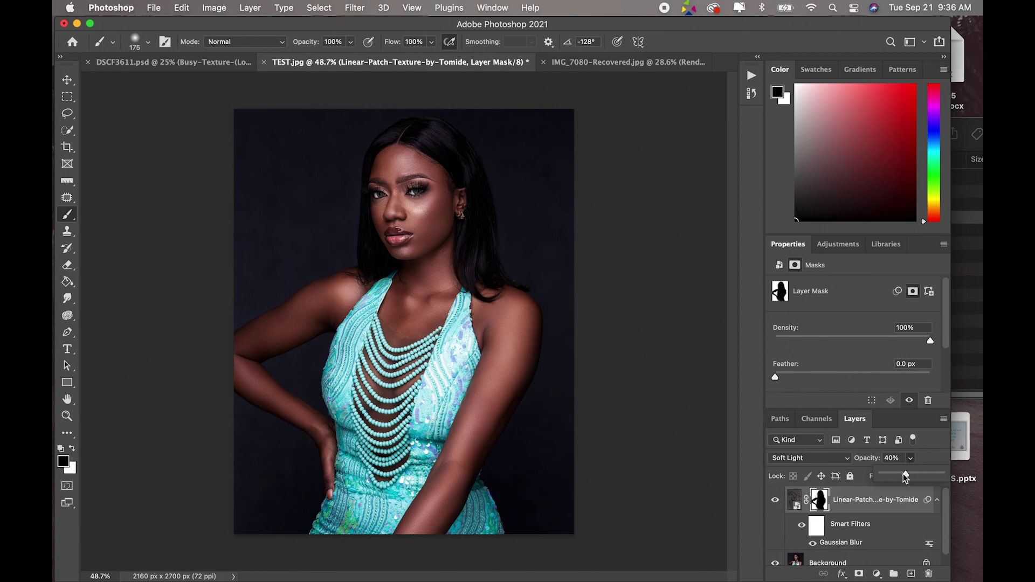
drag(906, 478, 886, 483)
click(851, 465)
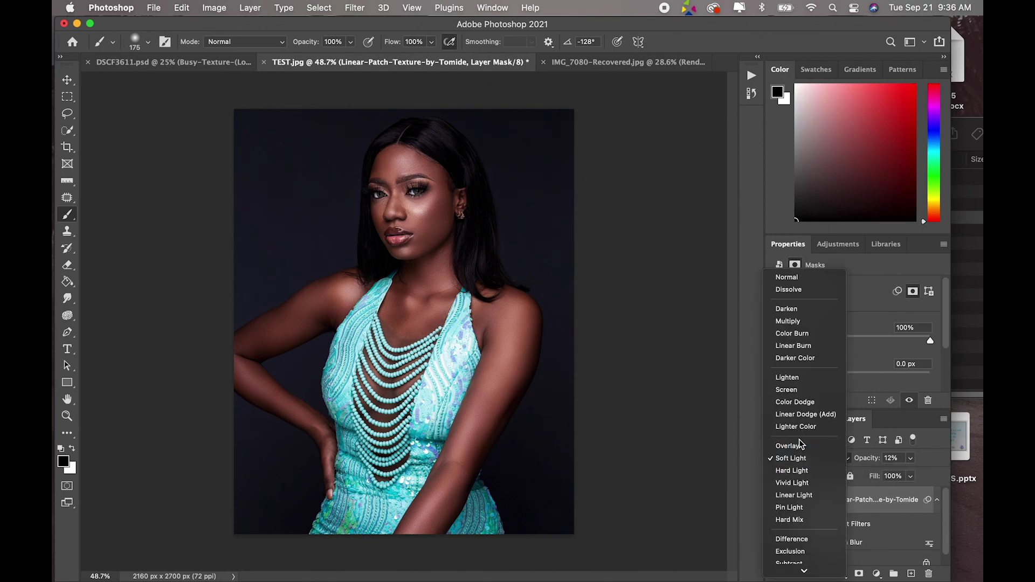
click(798, 389)
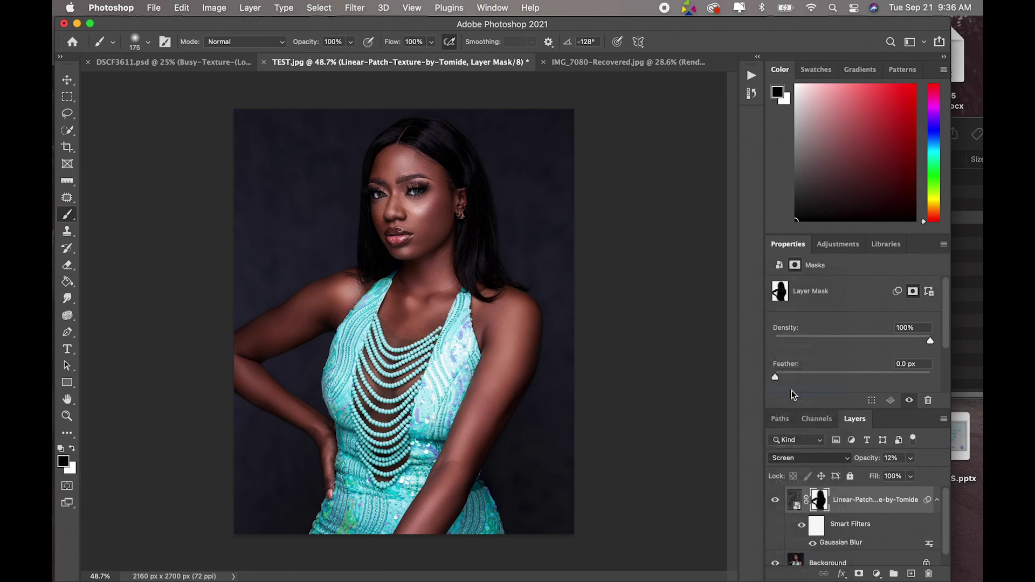